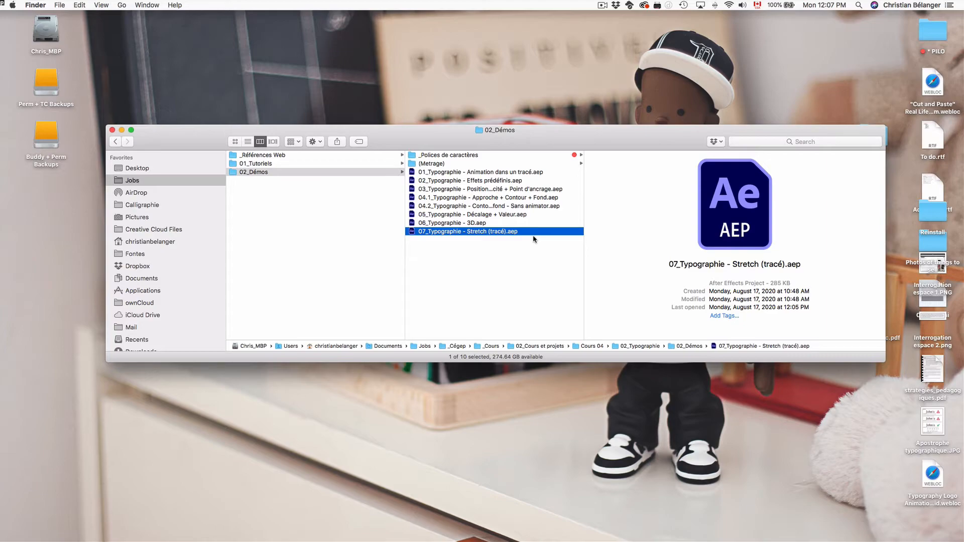
Step: Open the project 07_Typographie - Stretch (tracé).aep and preview the finished animation in the Stretch - Final 1 composition
key(super+o)
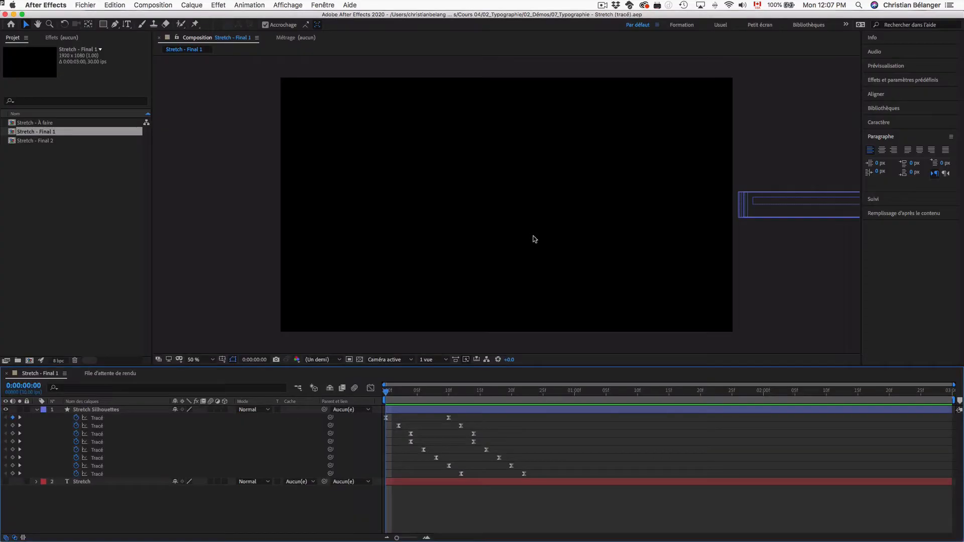
key(space)
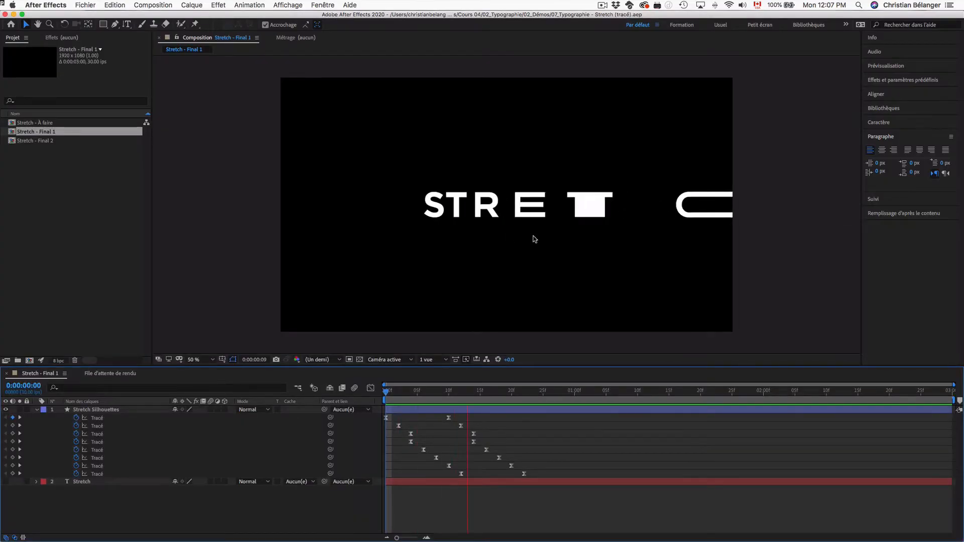
key(space)
key(period)
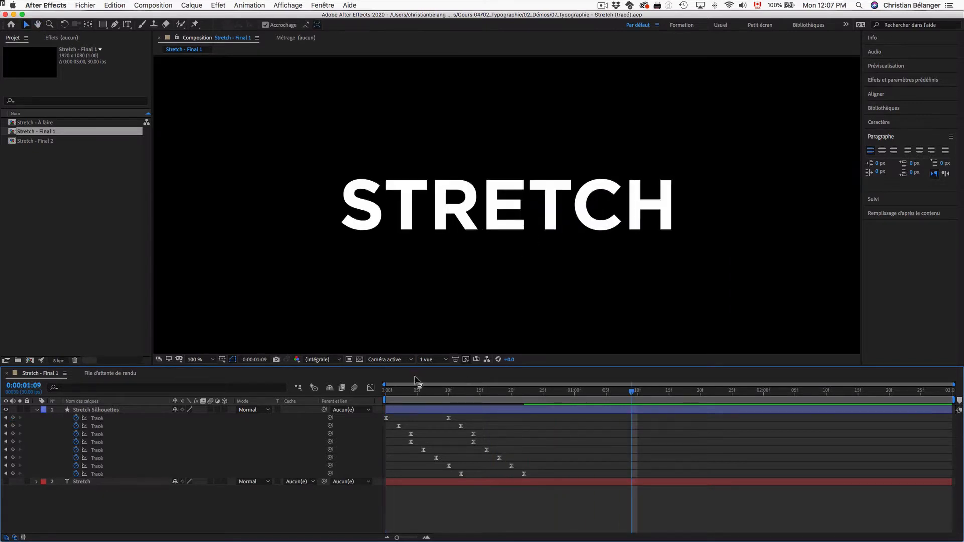
click(403, 395)
drag(403, 395, 557, 400)
key(comma)
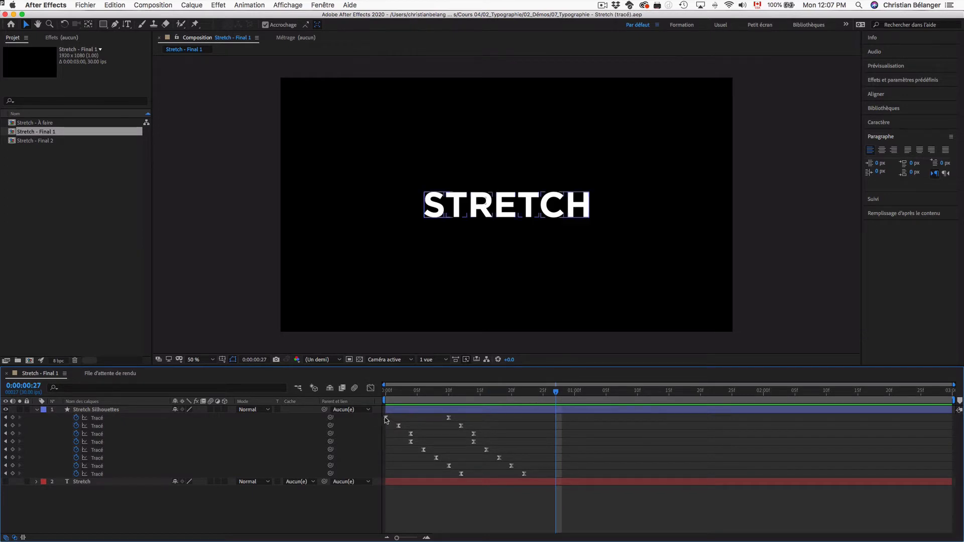
Step: Inspect the keyframed Tracé properties of the Stretch Silhouettes layer, then collapse the layer
click(99, 473)
click(98, 466)
click(100, 459)
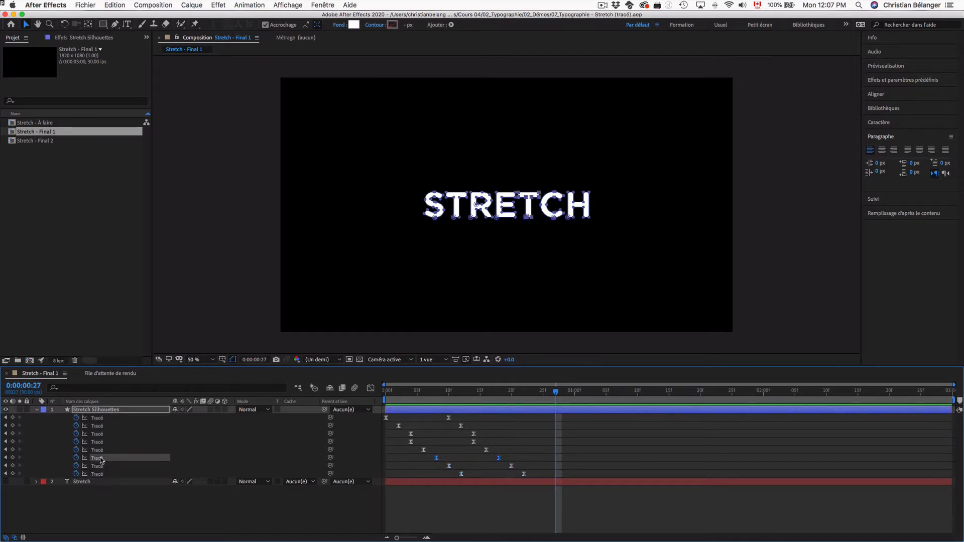
click(100, 451)
click(95, 504)
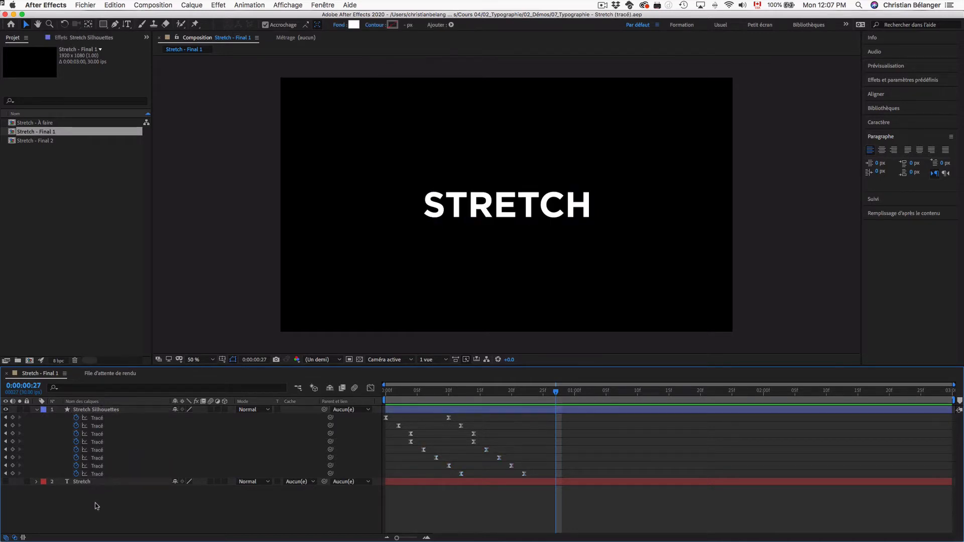
click(37, 410)
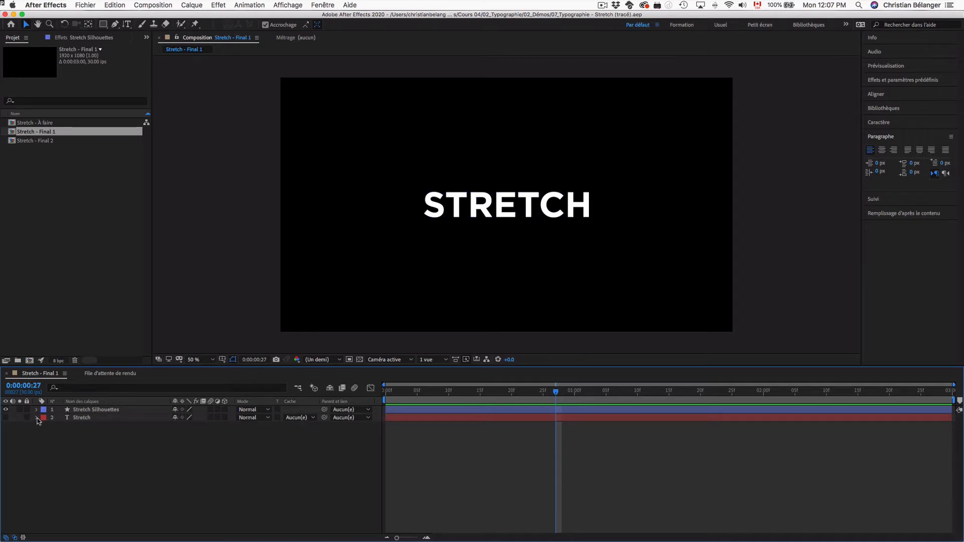
Step: Examine the Stretch text layer's text, path, additional and transform options, then collapse the layer
click(37, 418)
click(45, 434)
click(45, 426)
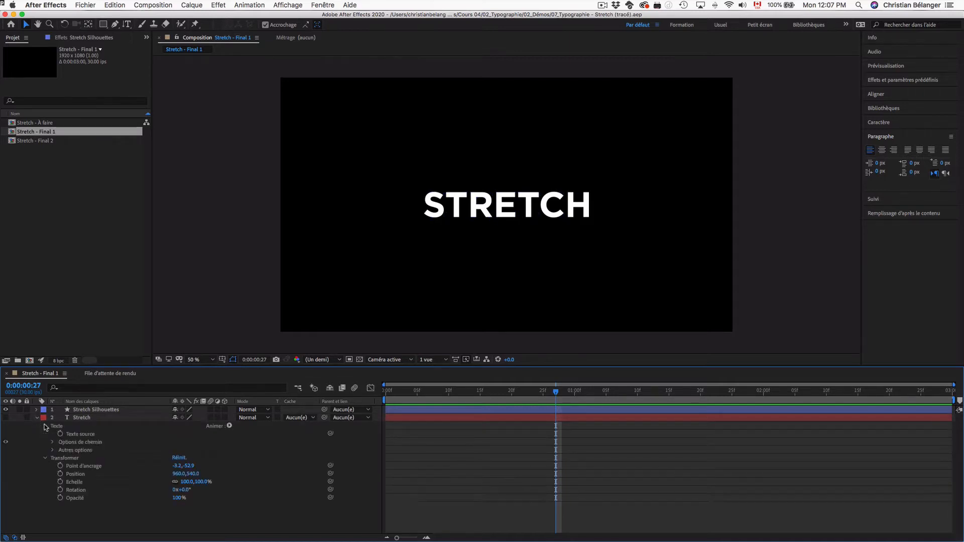
click(52, 450)
click(53, 442)
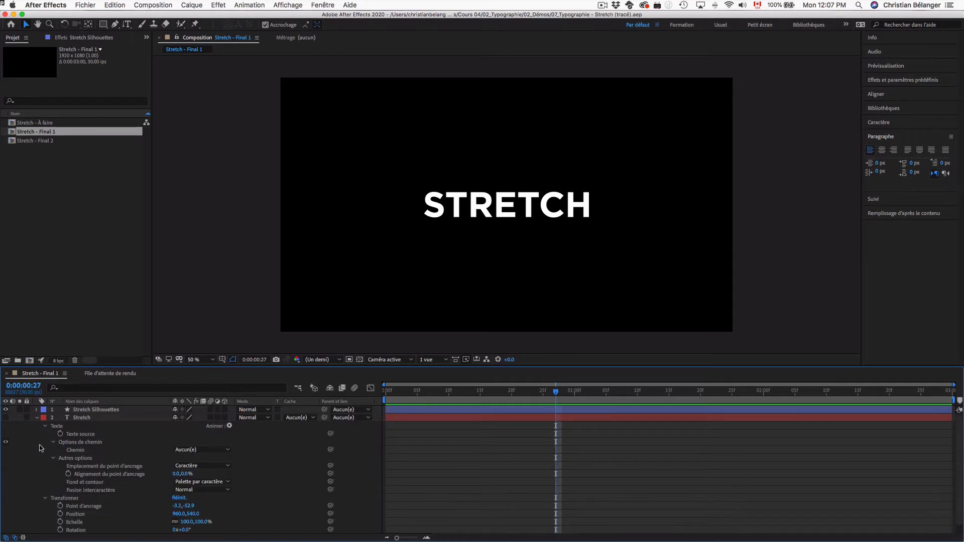
scroll(40, 448, down, 1)
scroll(40, 448, up, 1)
click(37, 418)
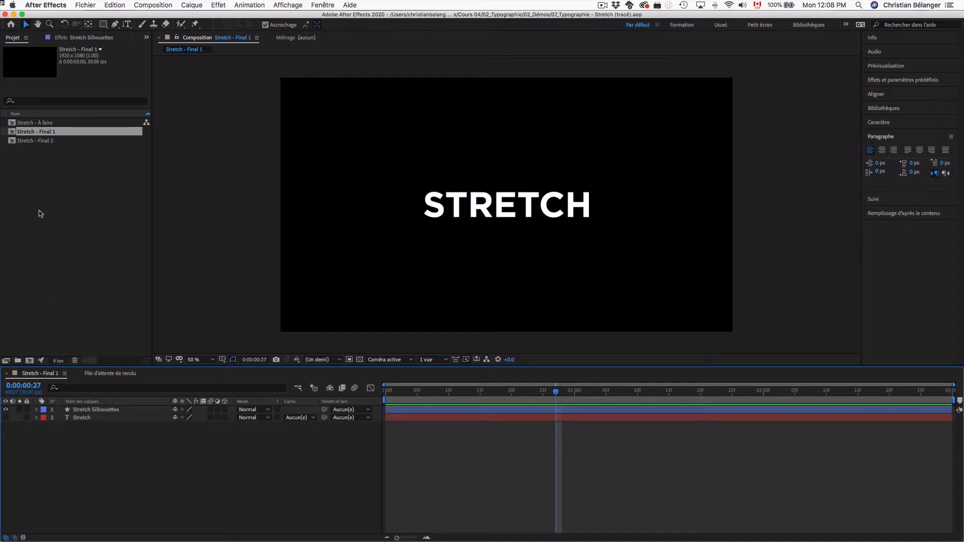
Step: Open the Stretch - À faire composition and create shapes from the Stretch text layer
click(48, 124)
double_click(48, 124)
click(98, 411)
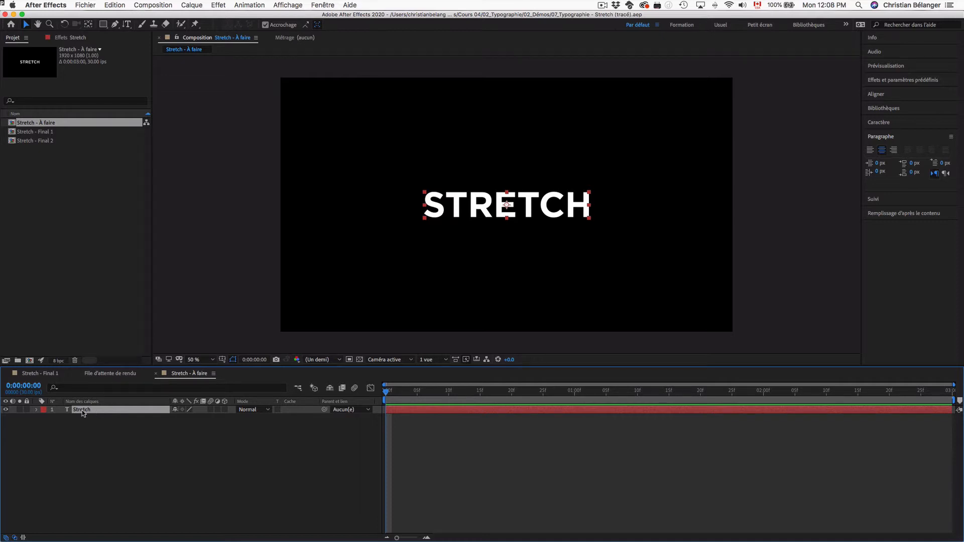
right_click(82, 411)
mouse_move(107, 469)
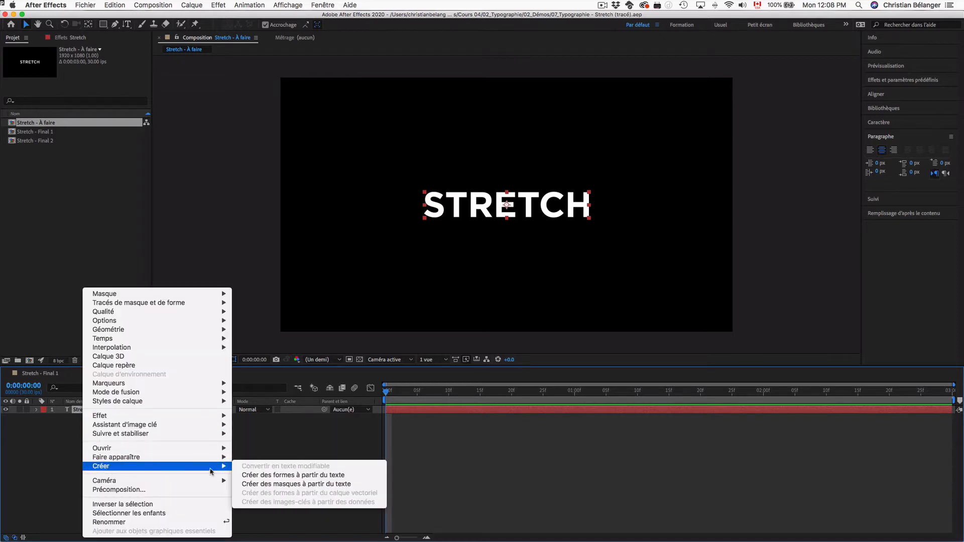
click(264, 476)
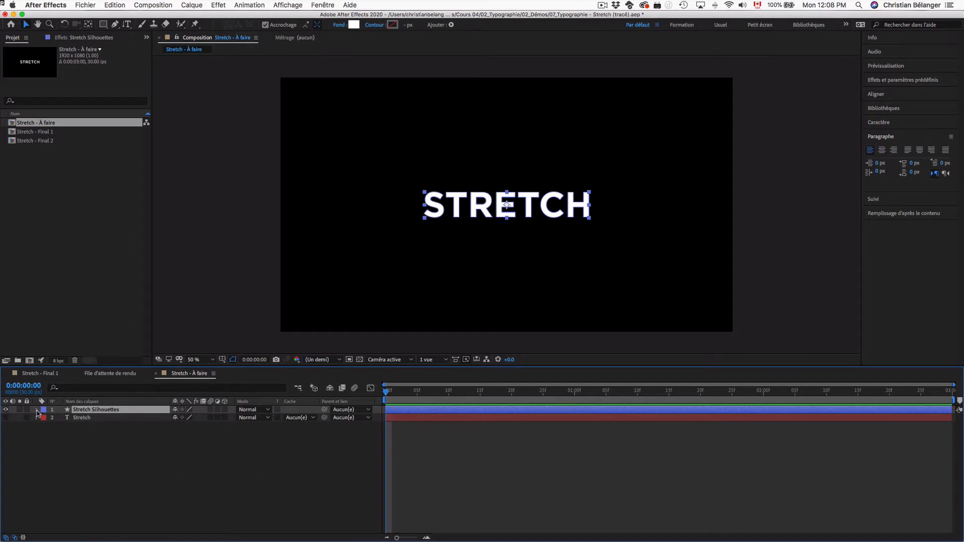
Step: Expand the contents of the Stretch Silhouettes layer and check which letter each shape group corresponds to
click(36, 411)
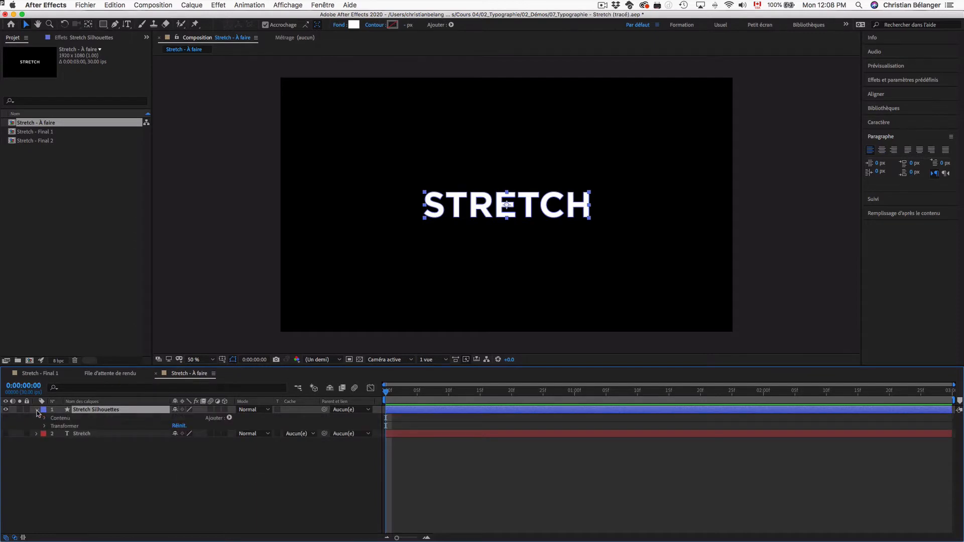
click(46, 418)
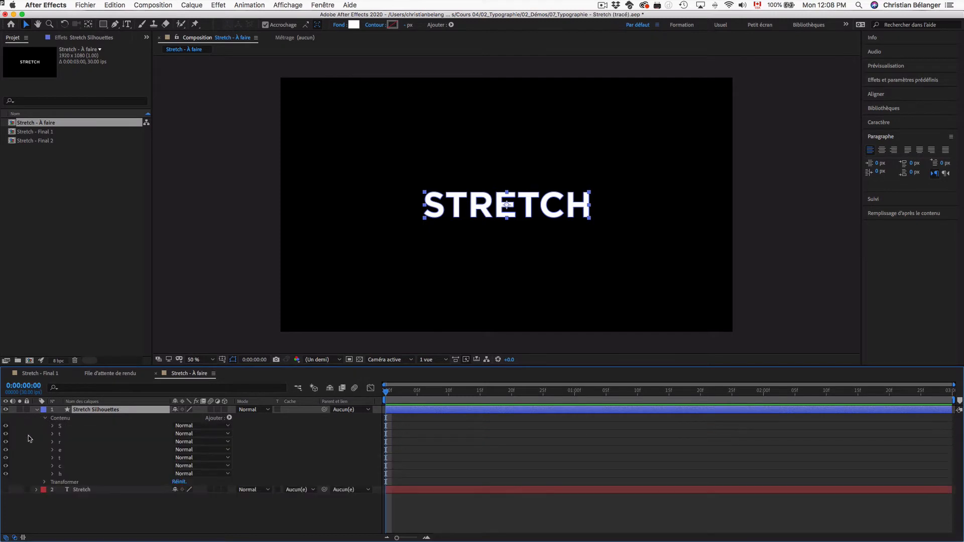
click(65, 426)
click(68, 442)
click(67, 450)
click(67, 458)
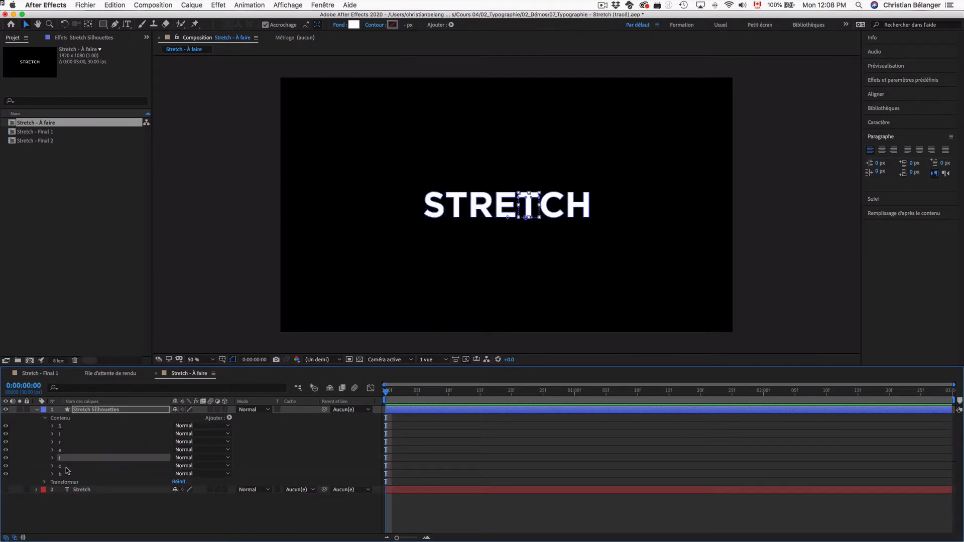
click(67, 466)
click(66, 475)
click(70, 467)
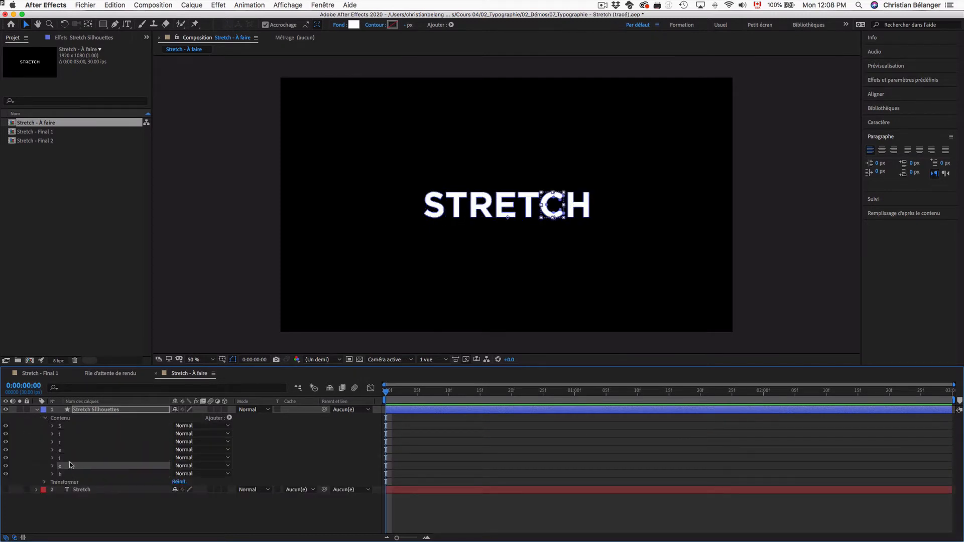
click(70, 451)
click(70, 434)
click(71, 426)
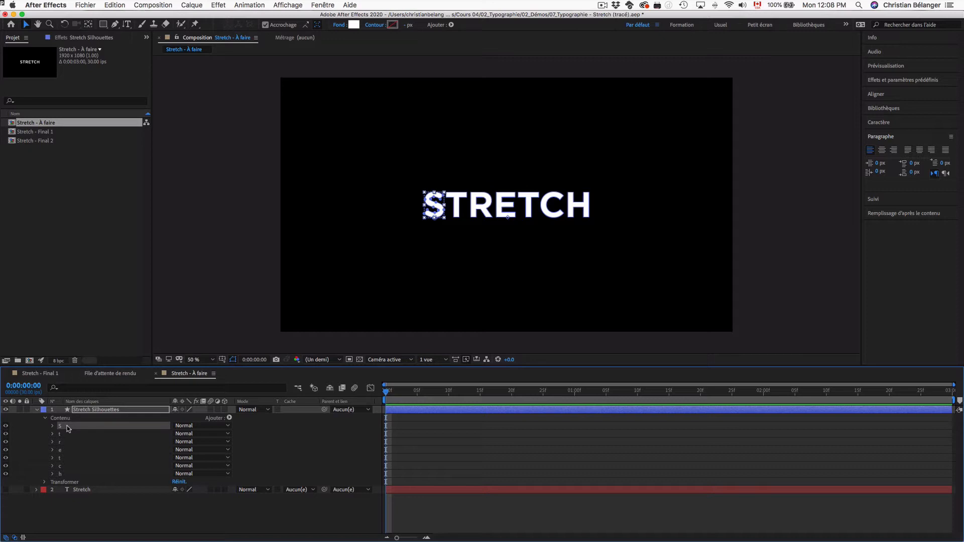
Step: Reveal the Tracé property of the S and the first t in Stretch Silhouettes, selecting each path
click(52, 427)
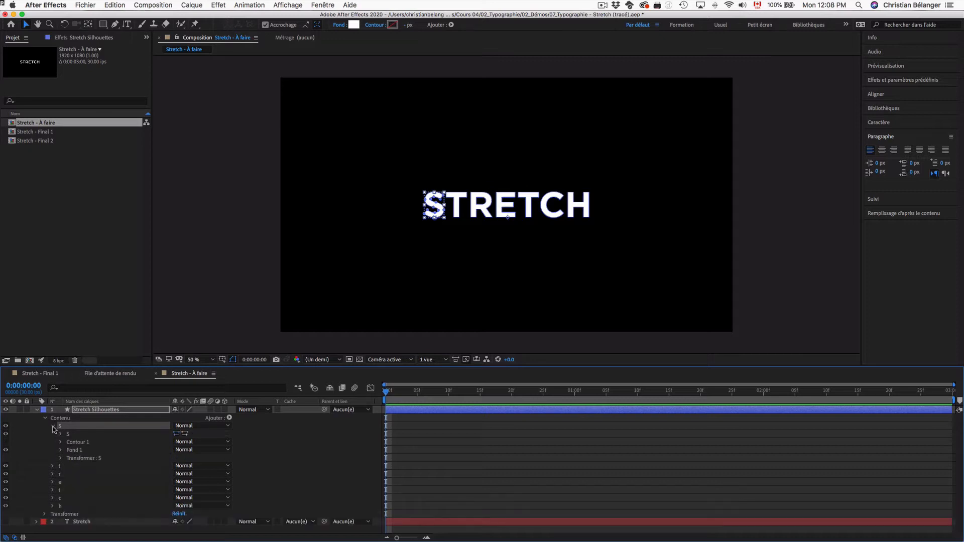
click(61, 435)
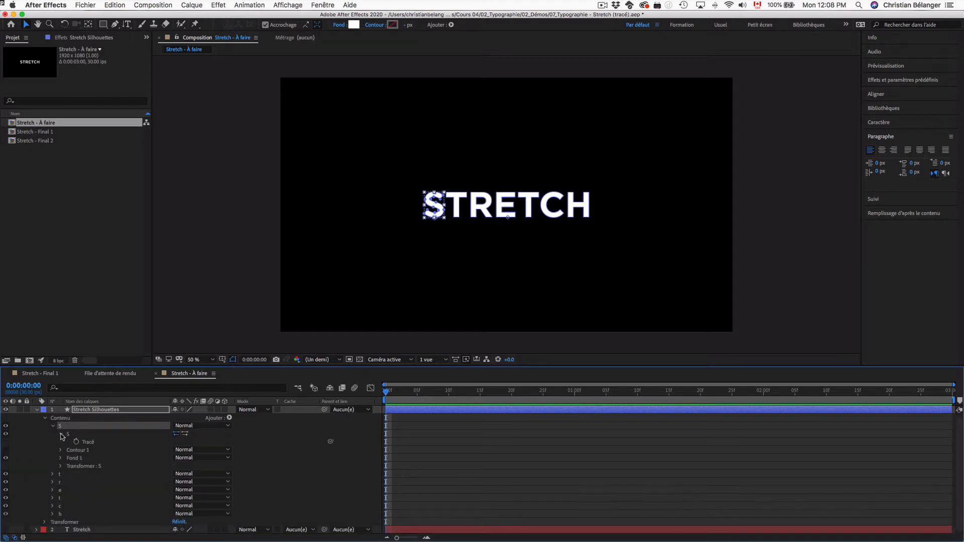
click(88, 443)
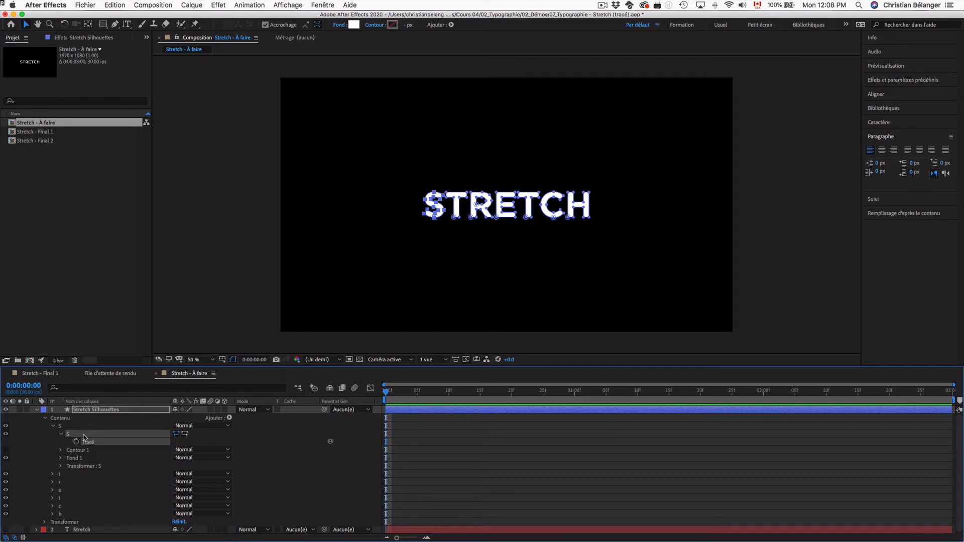
click(52, 474)
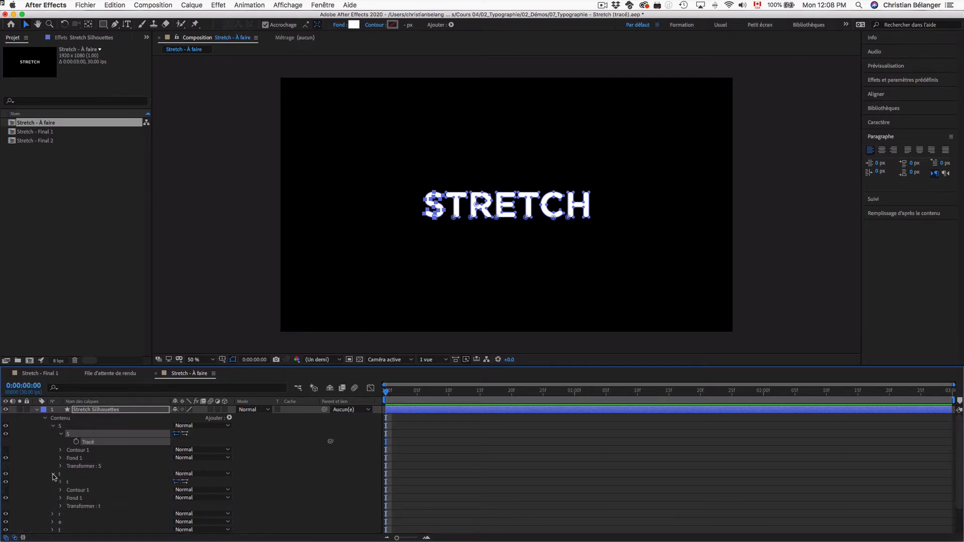
click(61, 482)
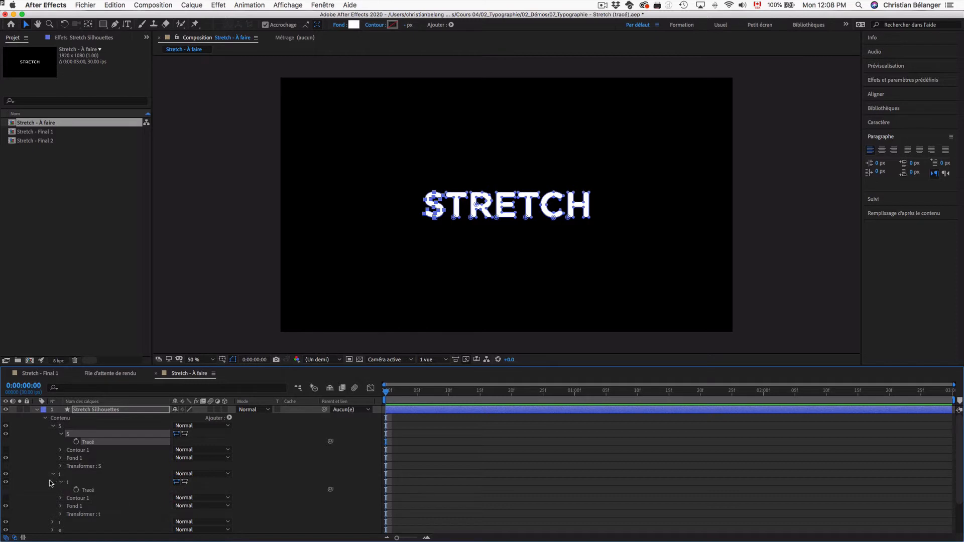
click(91, 491)
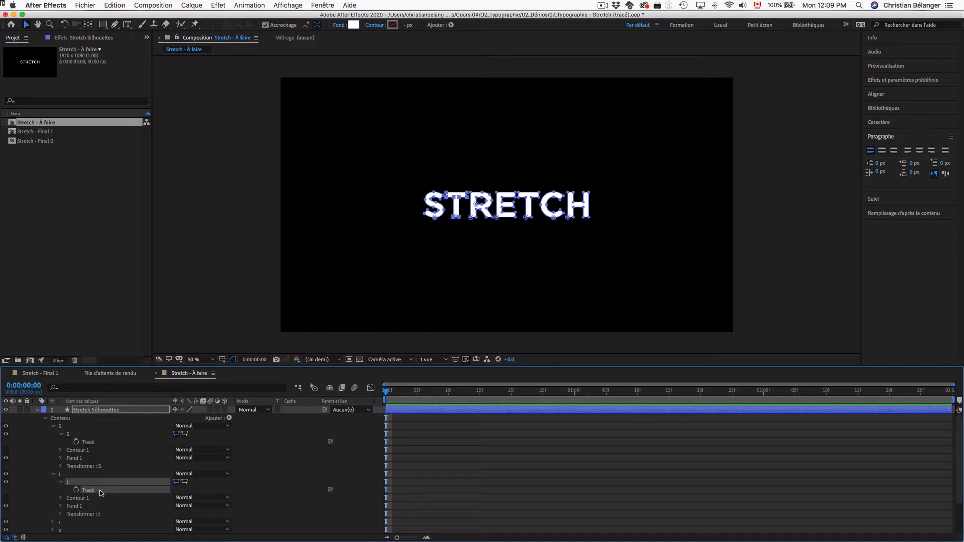
Step: Reveal both Tracé properties of the r group and select each to identify its outer and inner paths
scroll(92, 496, down, 3)
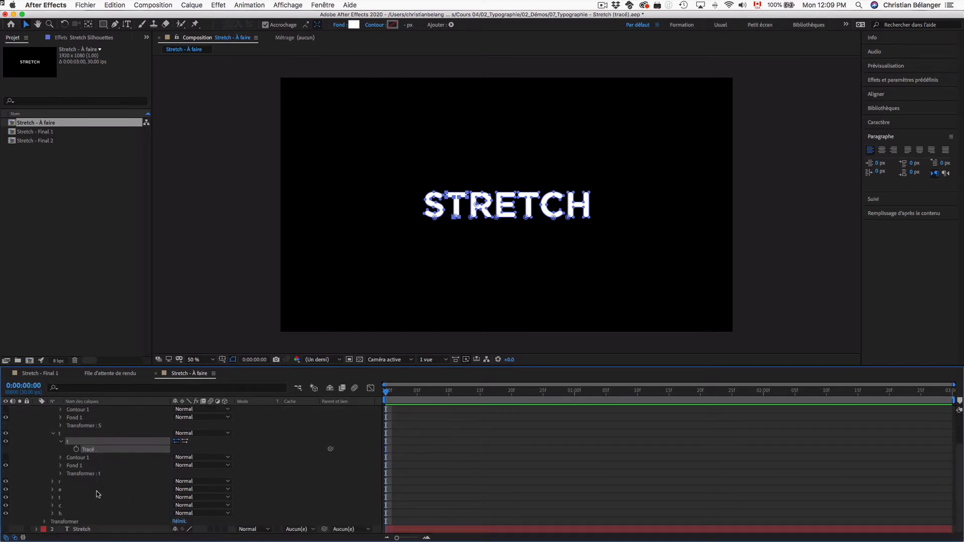
click(53, 482)
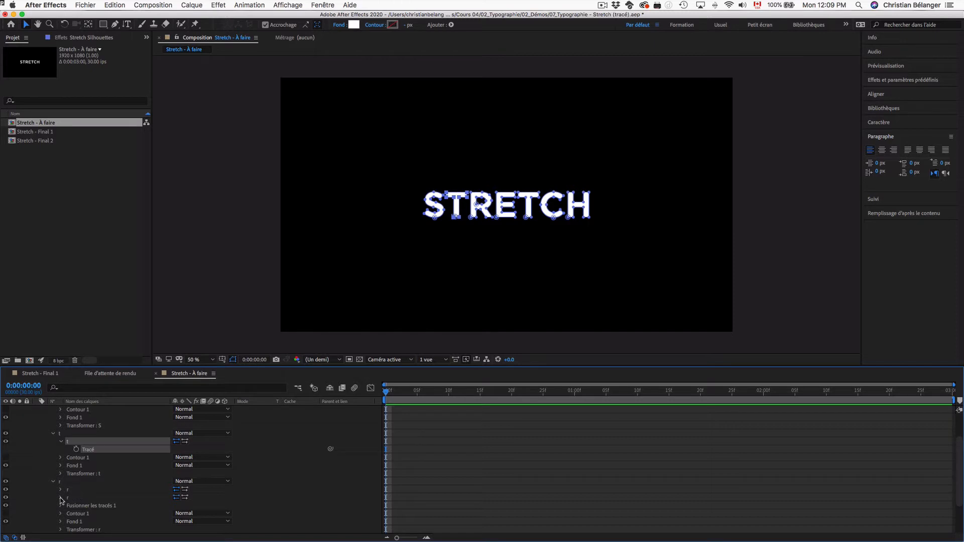
click(61, 497)
click(61, 489)
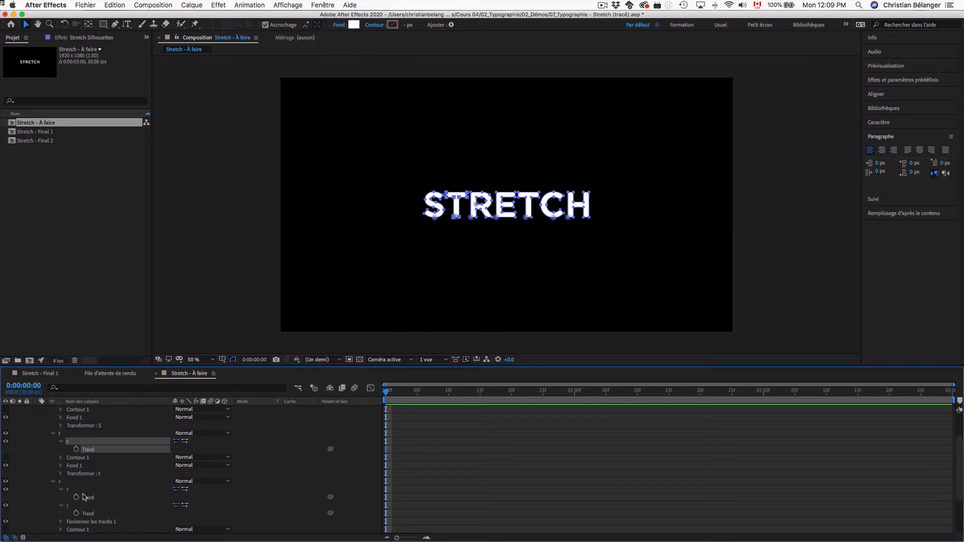
click(99, 499)
click(91, 514)
click(94, 499)
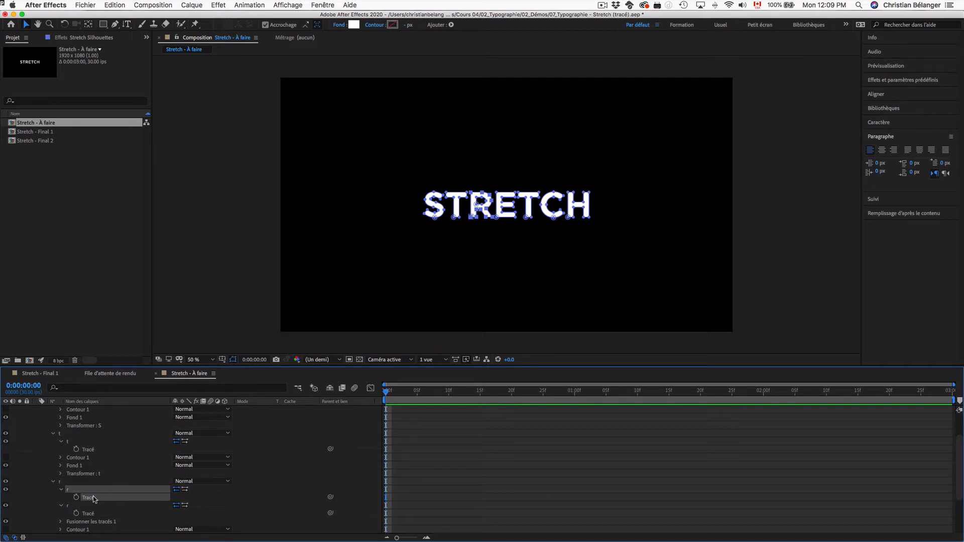
Step: Enlarge the composition view to 100% and compare the path points of the S, the first t and both r paths
scroll(92, 499, up, 2)
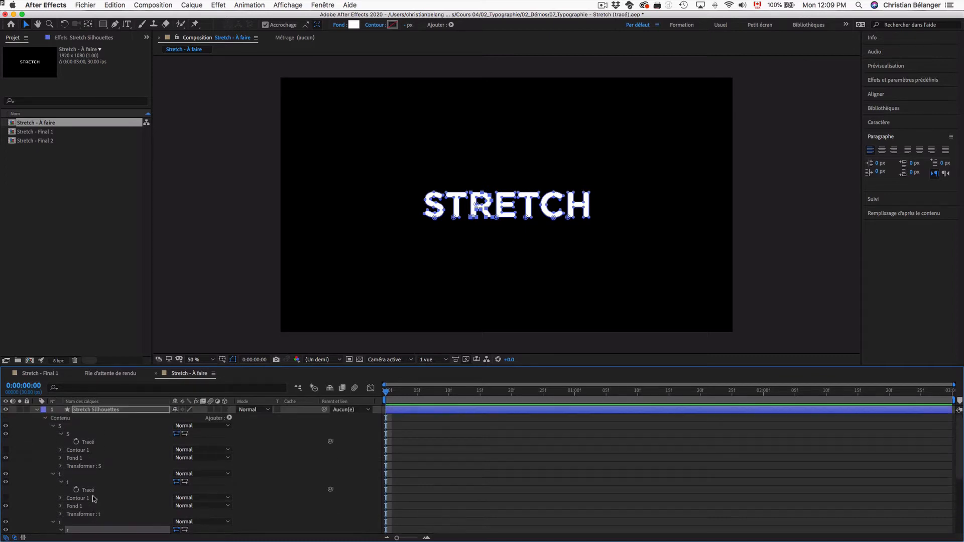
click(92, 443)
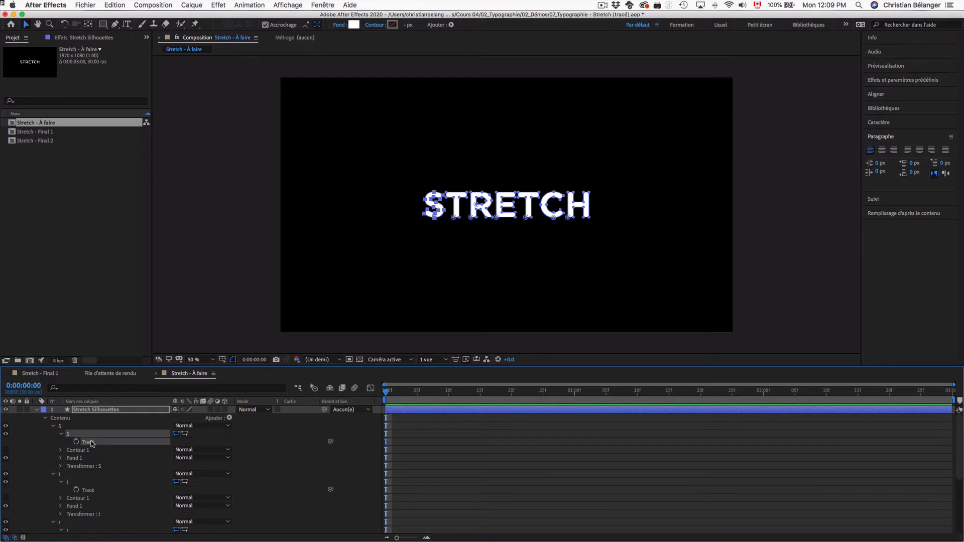
key(slash)
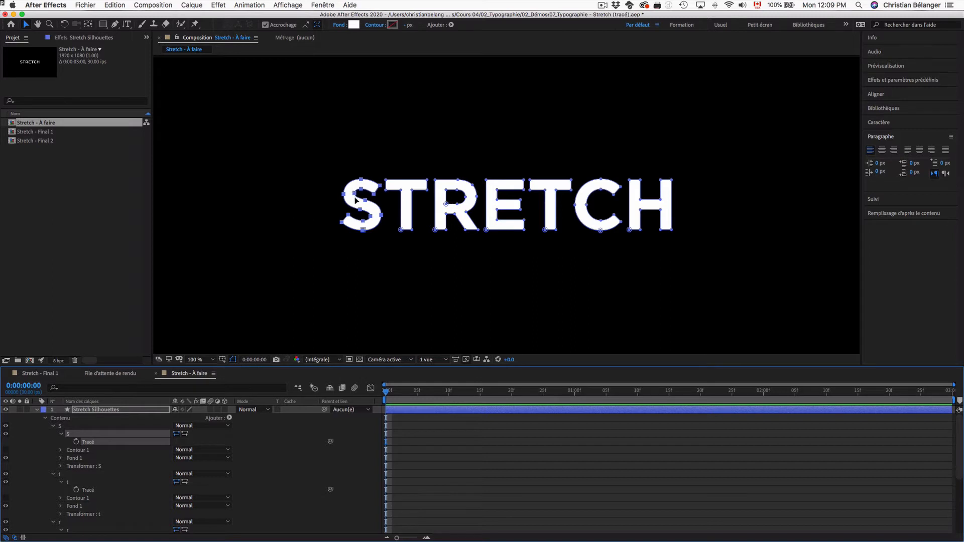
click(88, 490)
scroll(90, 487, down, 4)
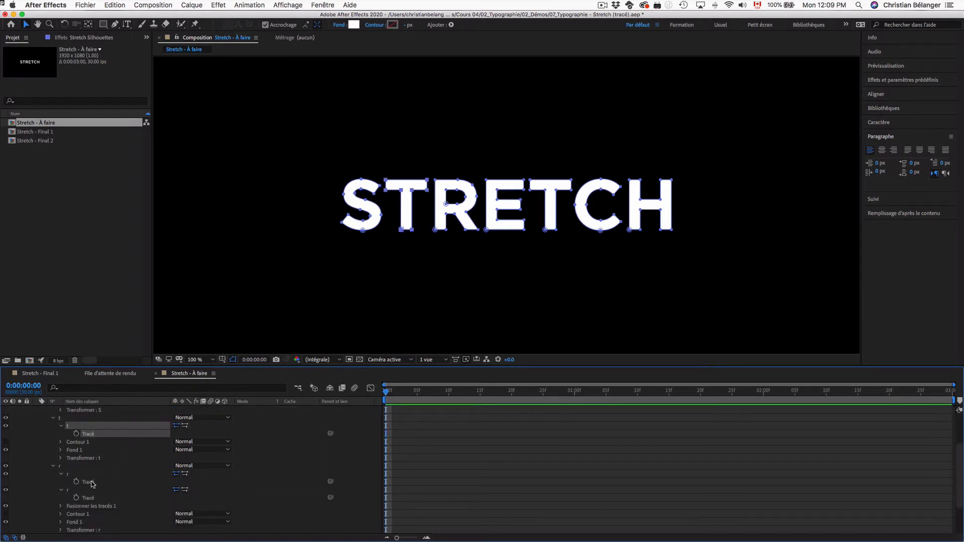
click(92, 483)
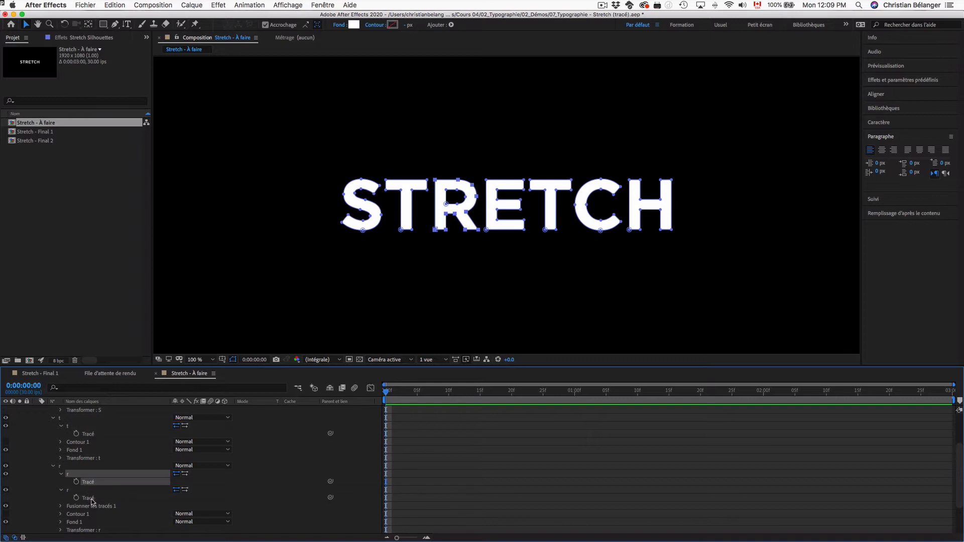
click(92, 498)
click(92, 483)
click(89, 498)
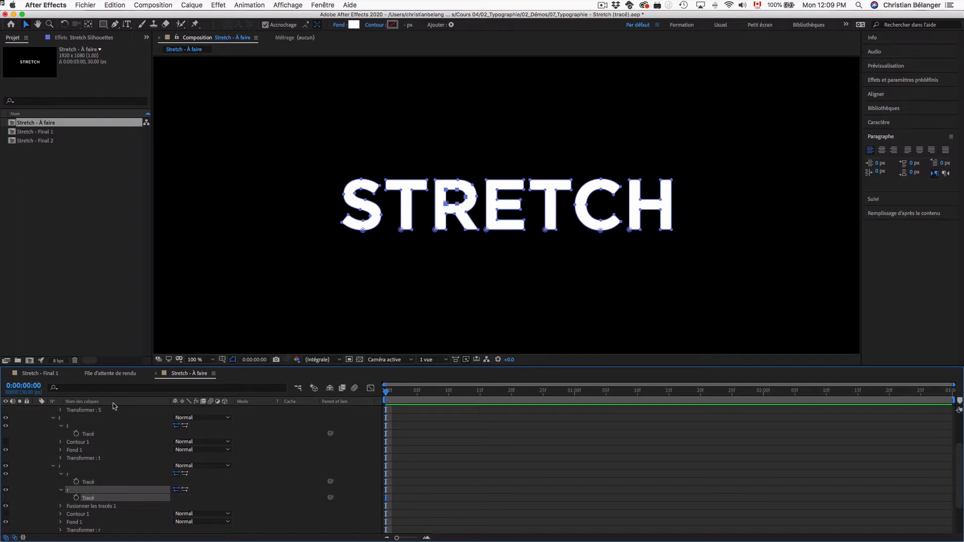
scroll(102, 491, down, 3)
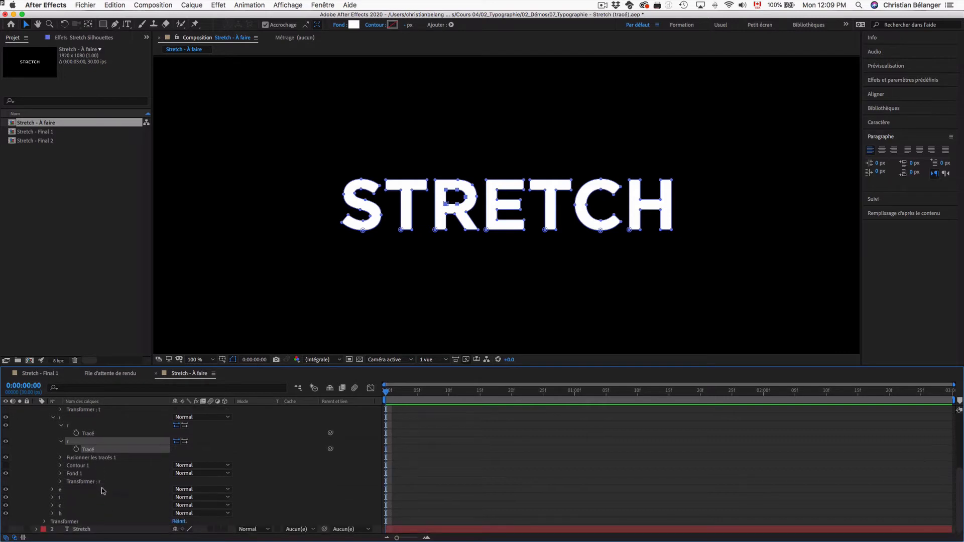
Step: Reveal the Tracé property of the e group and select its path
click(53, 489)
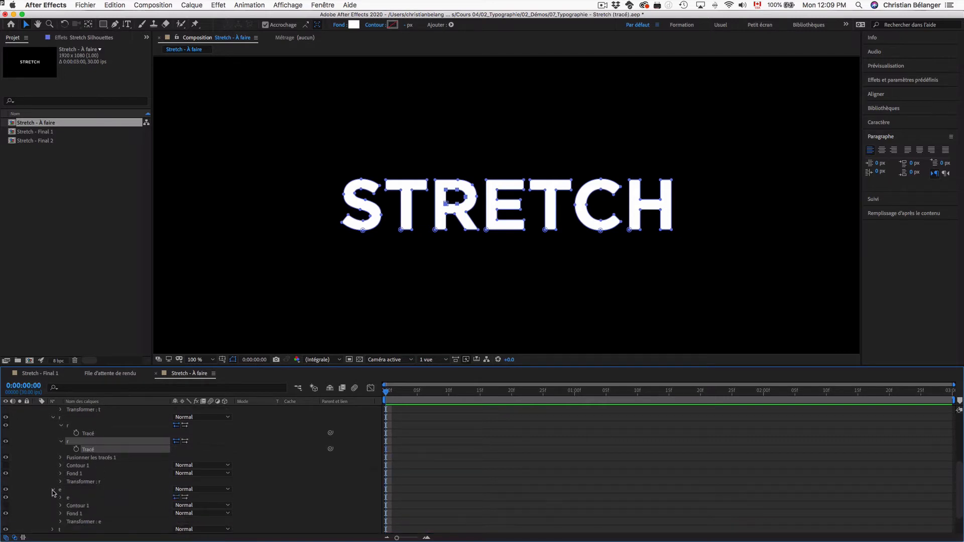
click(61, 497)
click(87, 507)
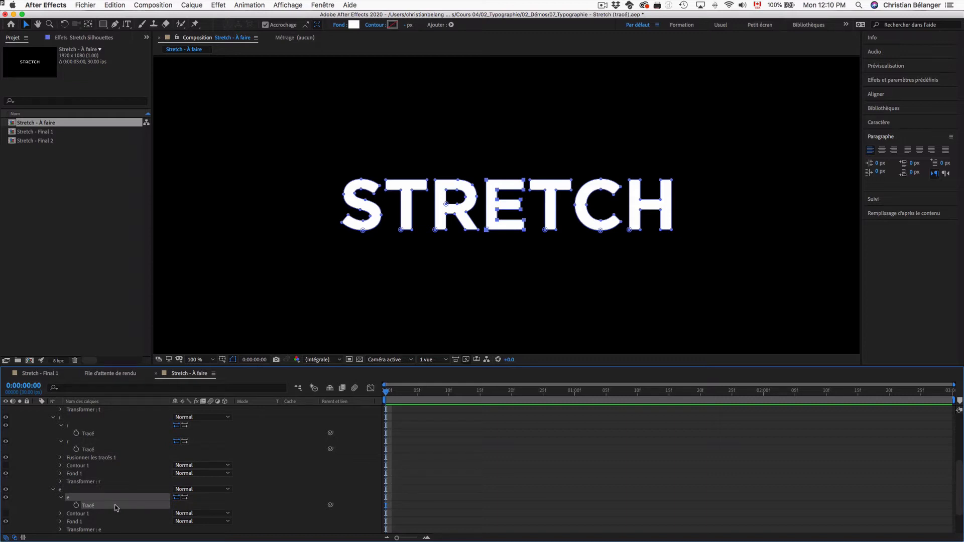
Step: Collapse the Contenu group of Stretch Silhouettes and filter the timeline properties by "tracé"
scroll(108, 482, up, 5)
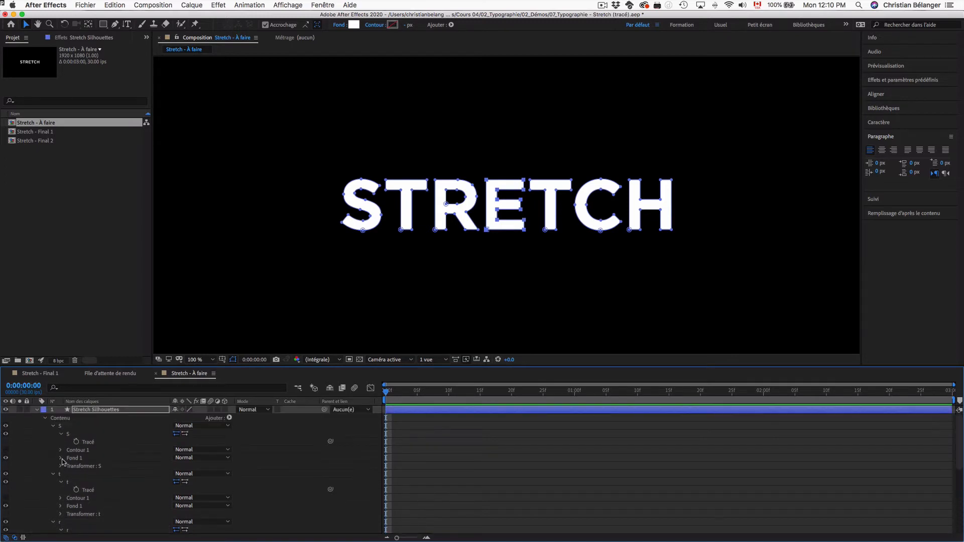
click(45, 419)
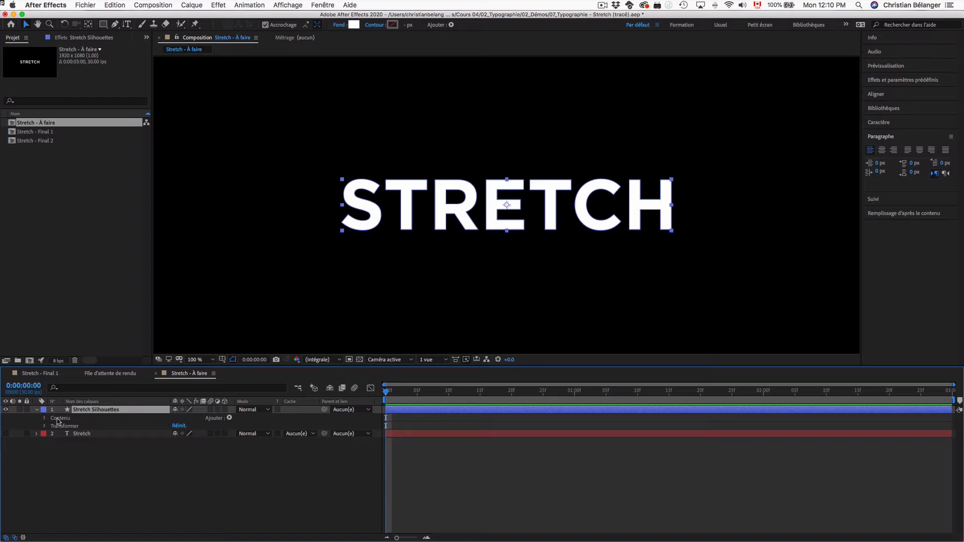
click(67, 419)
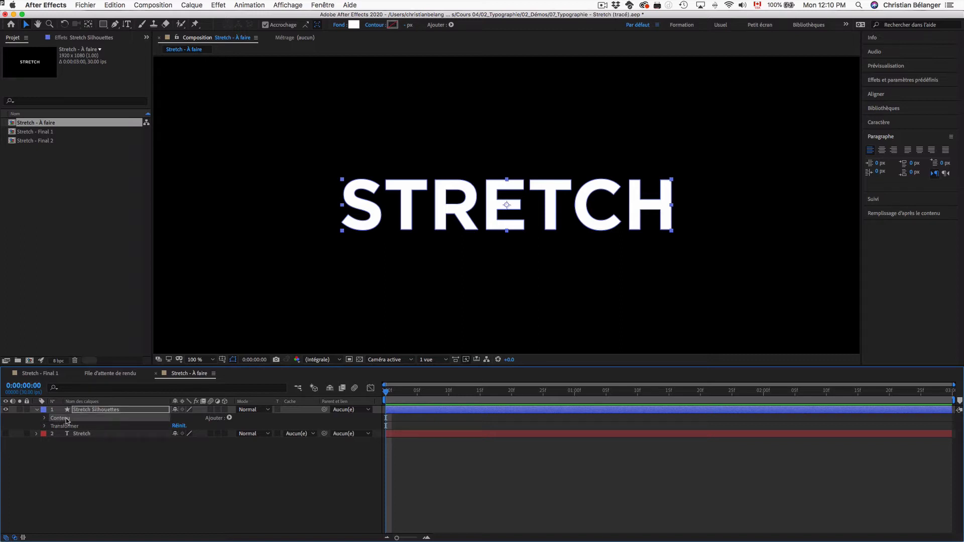
click(78, 390)
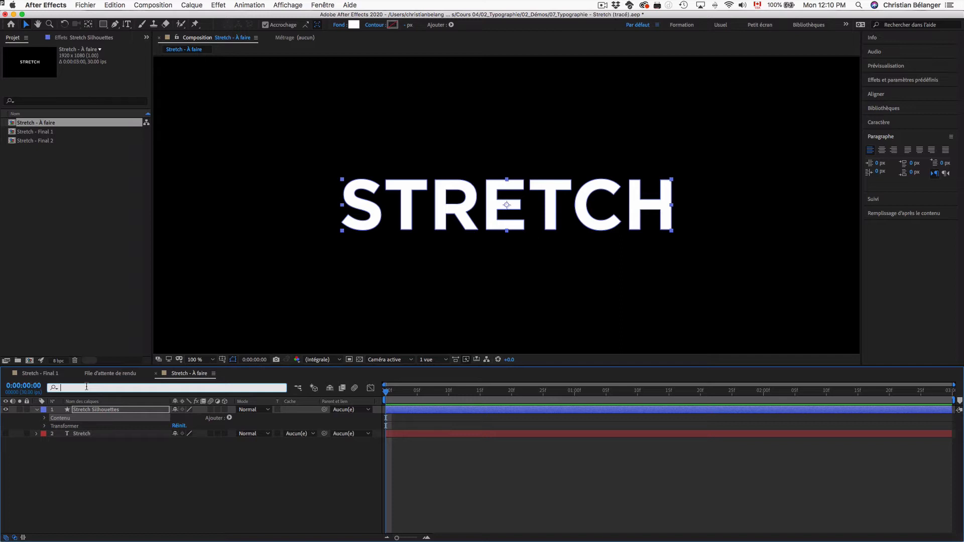
text(tracé)
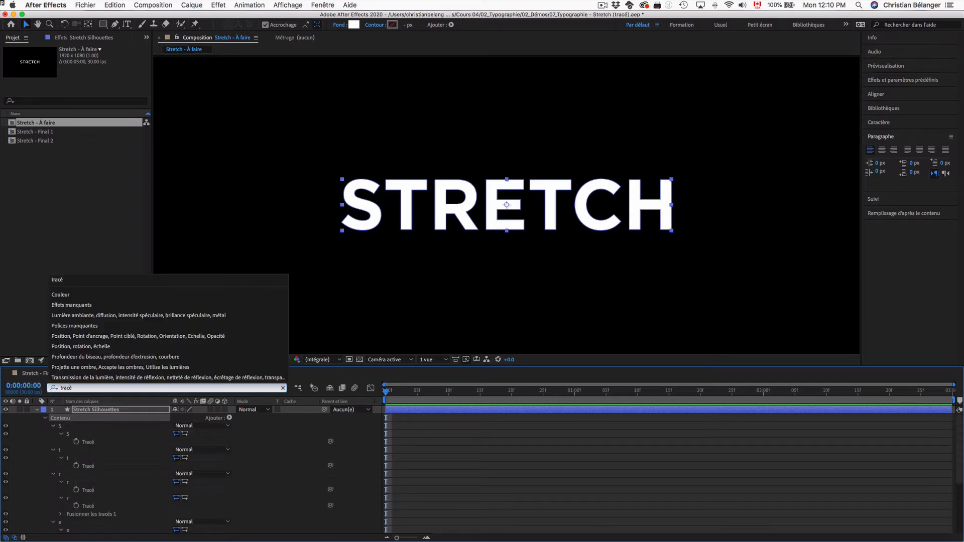
key(Return)
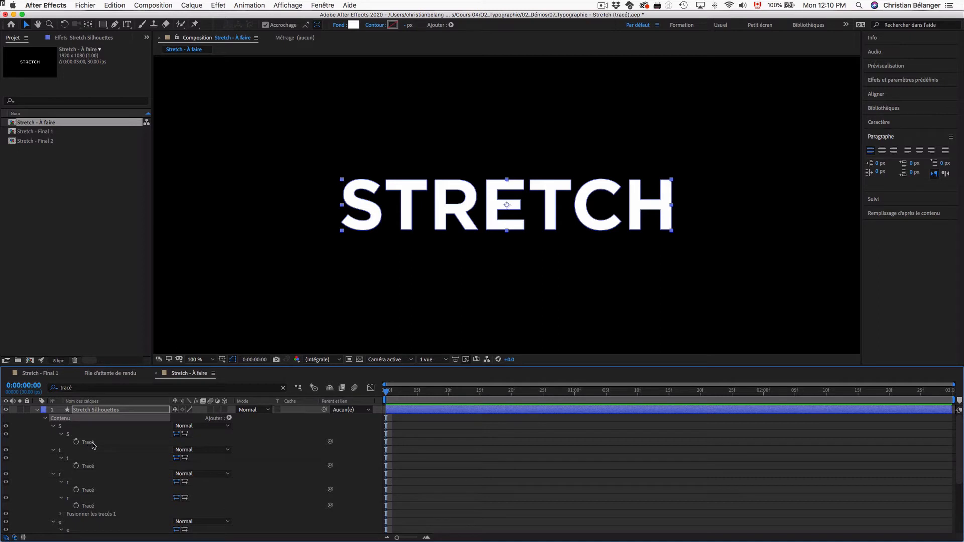
Step: Select the path groups of all the letters together, from h back to S, including both r paths
scroll(102, 446, down, 5)
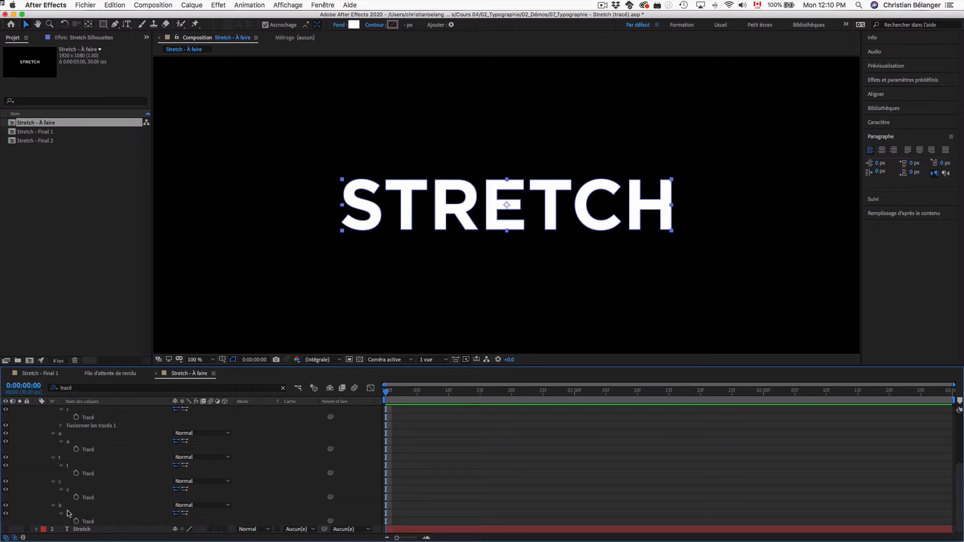
click(74, 514)
shift+click(73, 491)
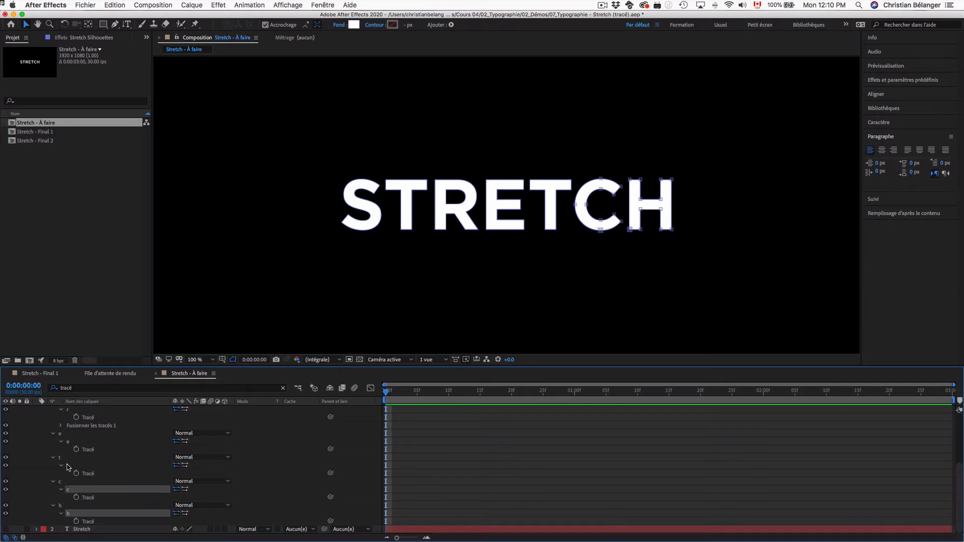
shift+click(71, 467)
shift+click(71, 442)
scroll(71, 444, up, 4)
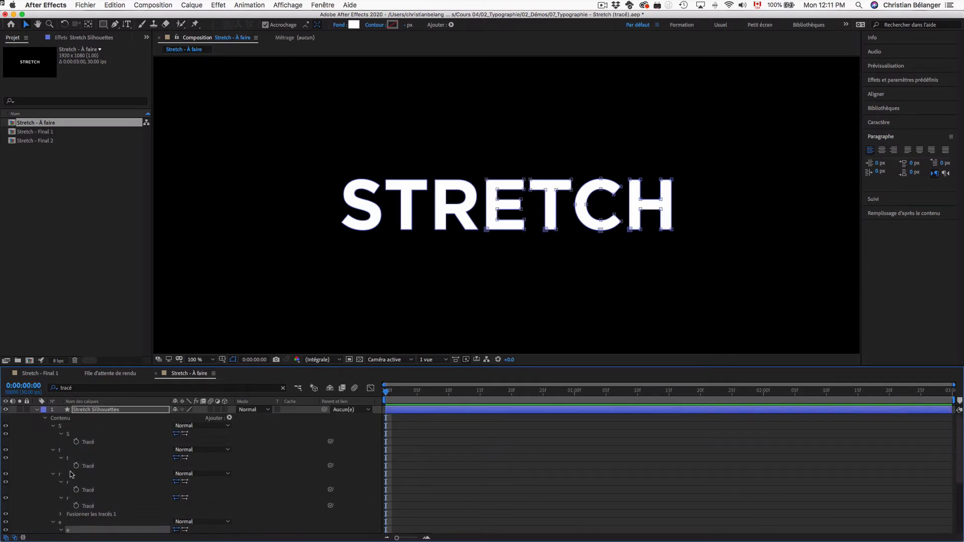
shift+click(71, 498)
shift+click(73, 483)
shift+click(71, 459)
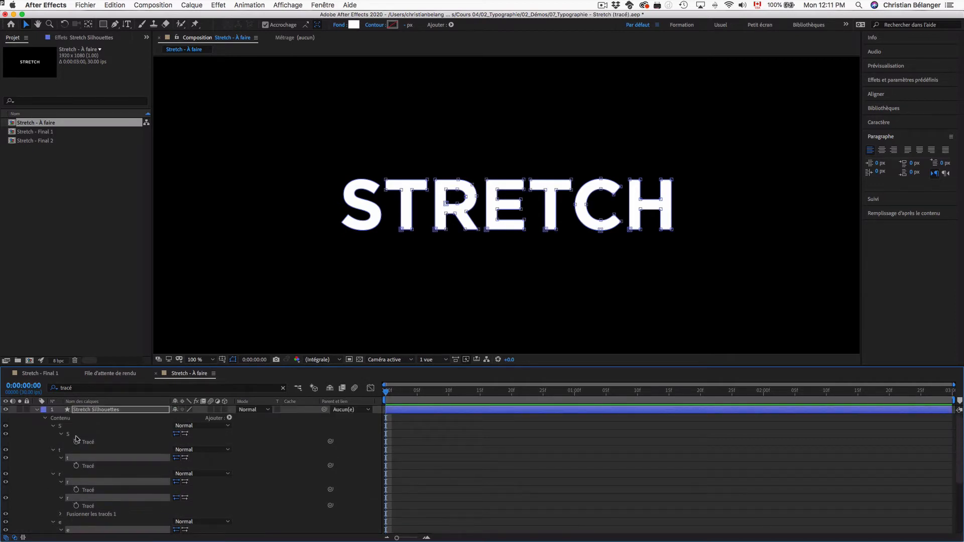
shift+click(76, 435)
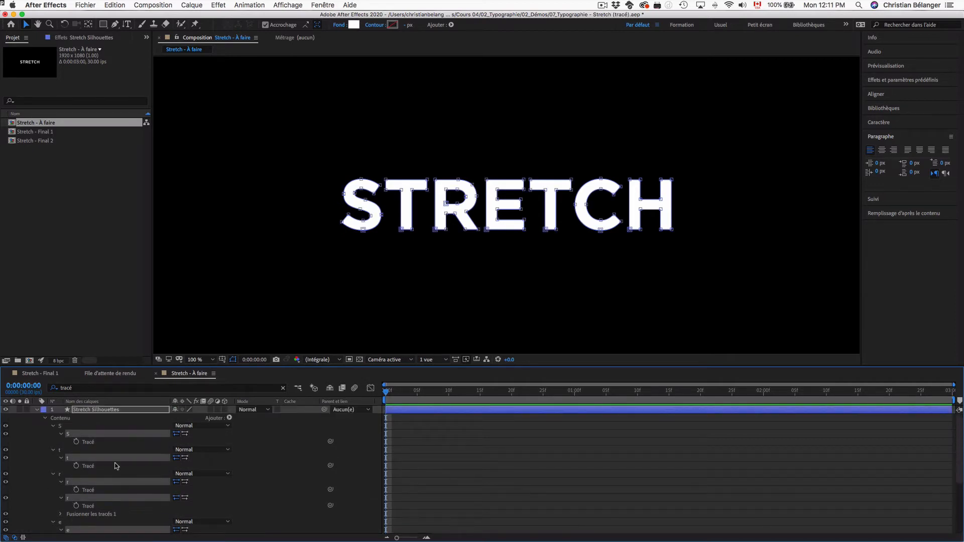
Step: Enable keyframing of Tracé for all selected letter paths at 0:00:00:00 and check that every letter is included
click(78, 443)
scroll(121, 449, down, 4)
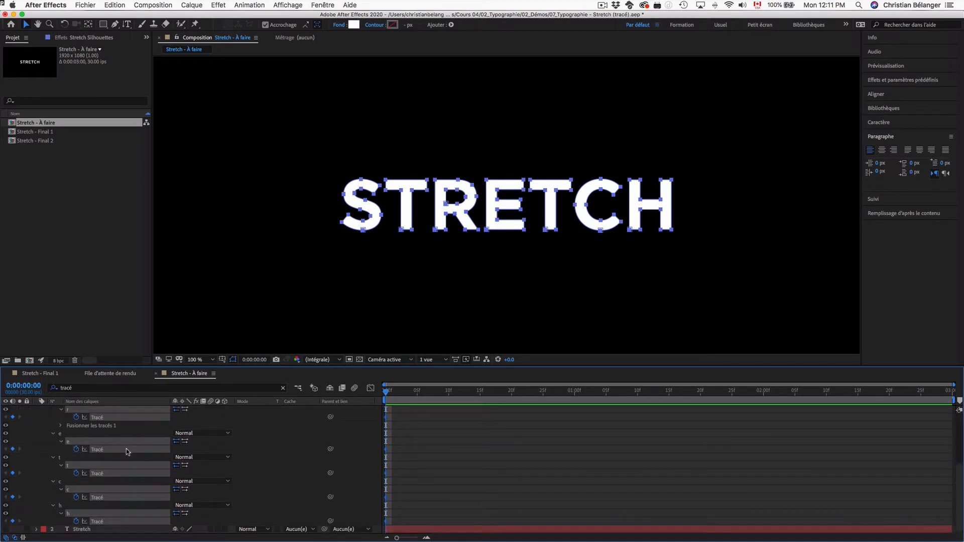
scroll(127, 451, up, 4)
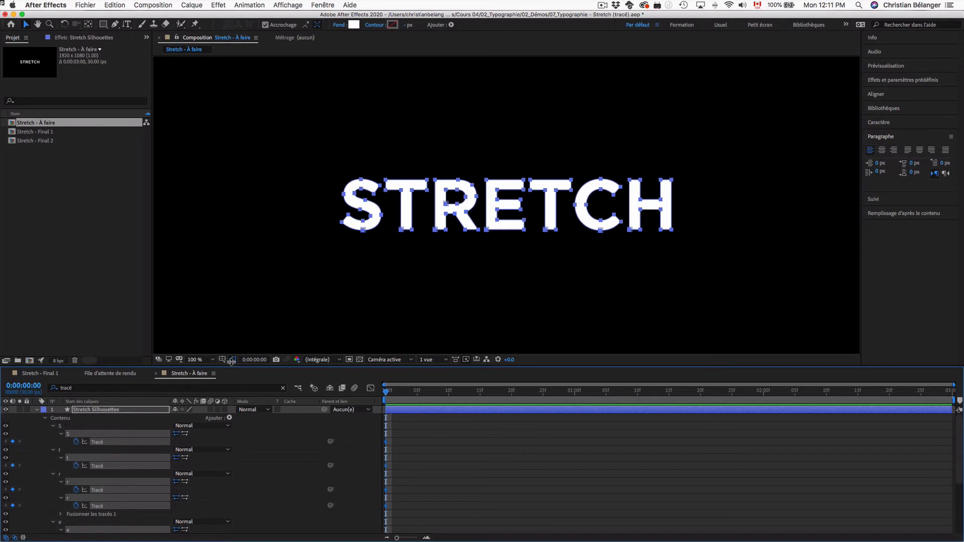
Step: Reduce the Stretch Silhouettes layer's timeline view to its keyframed Tracé properties only
drag(232, 368, 237, 267)
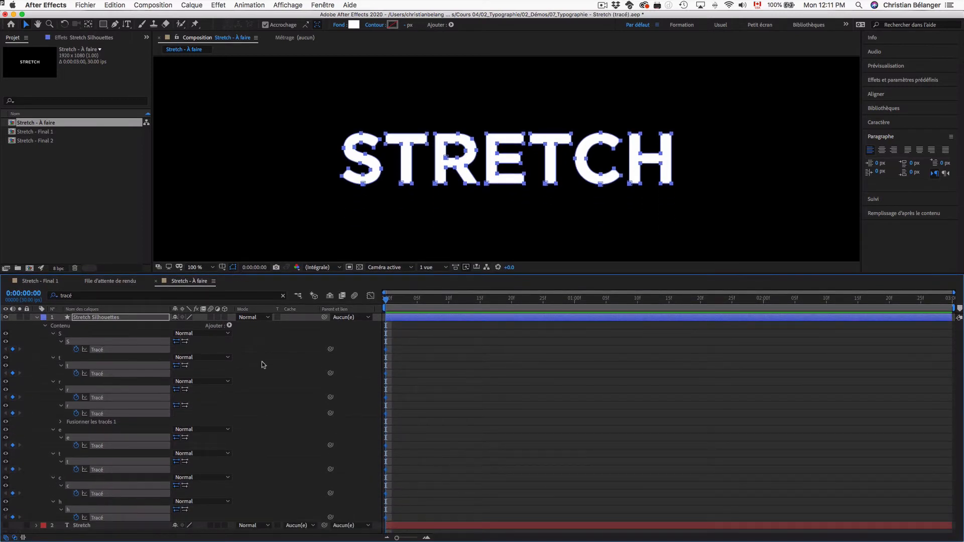
key(u)
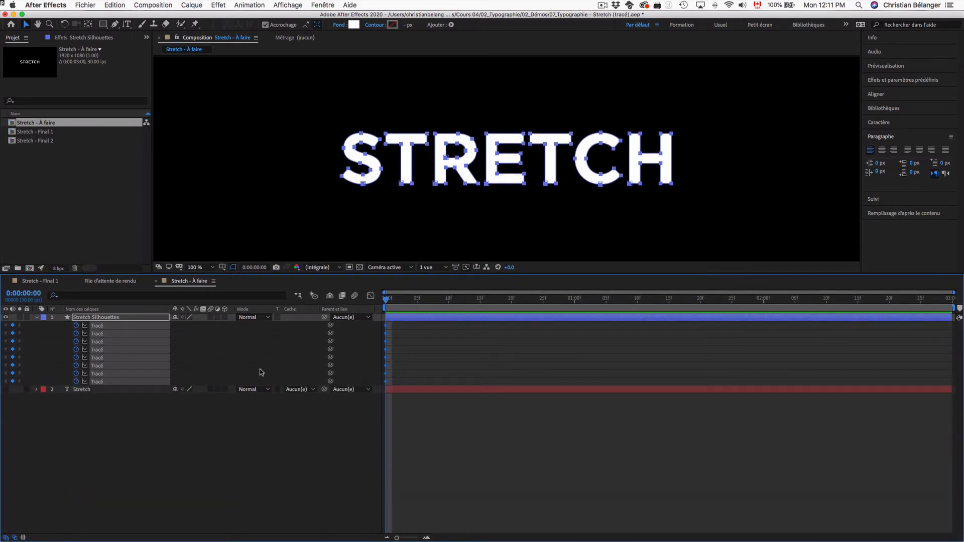
drag(413, 275, 408, 350)
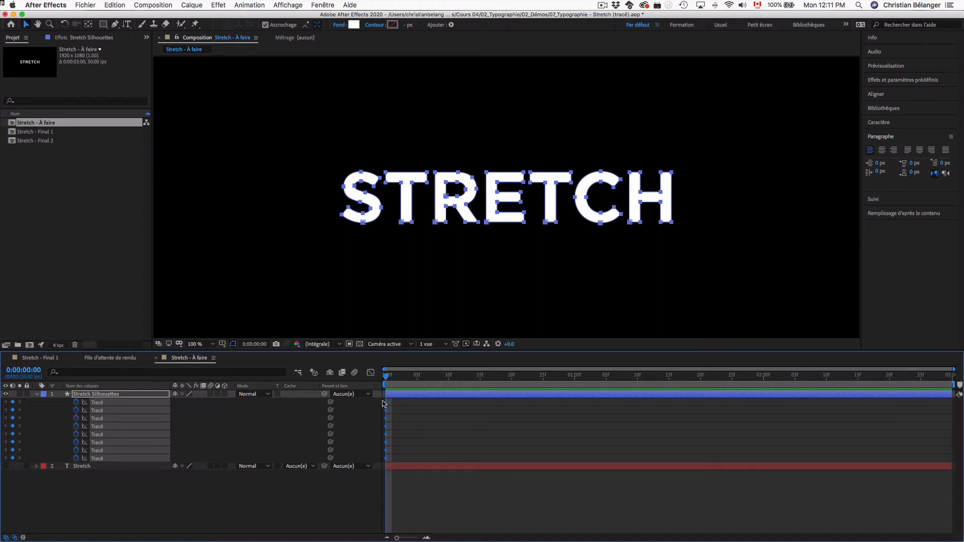
Step: Shift all the Tracé keyframes to 0:00:01:00 and add new keyframes for every path at 0:00:00:00
drag(385, 403, 577, 405)
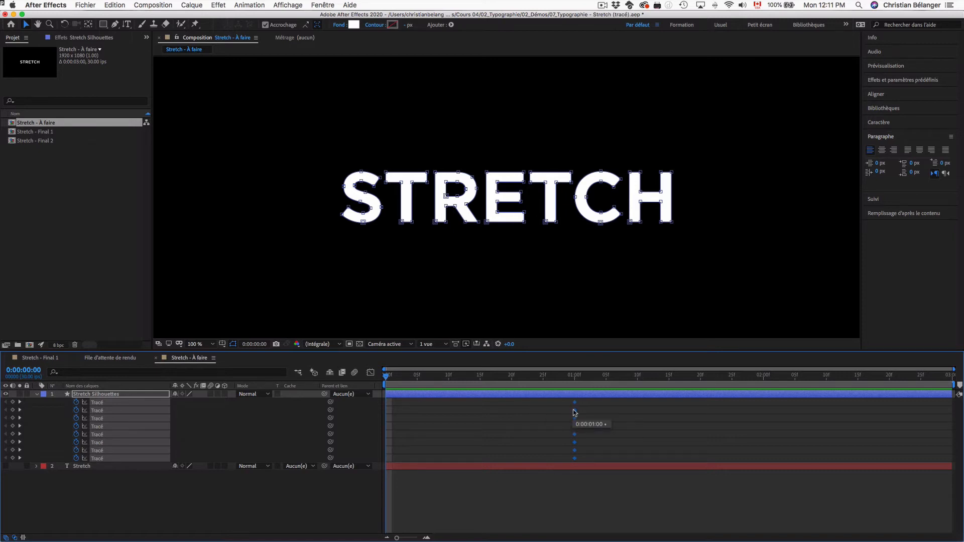
drag(575, 413, 575, 410)
click(13, 403)
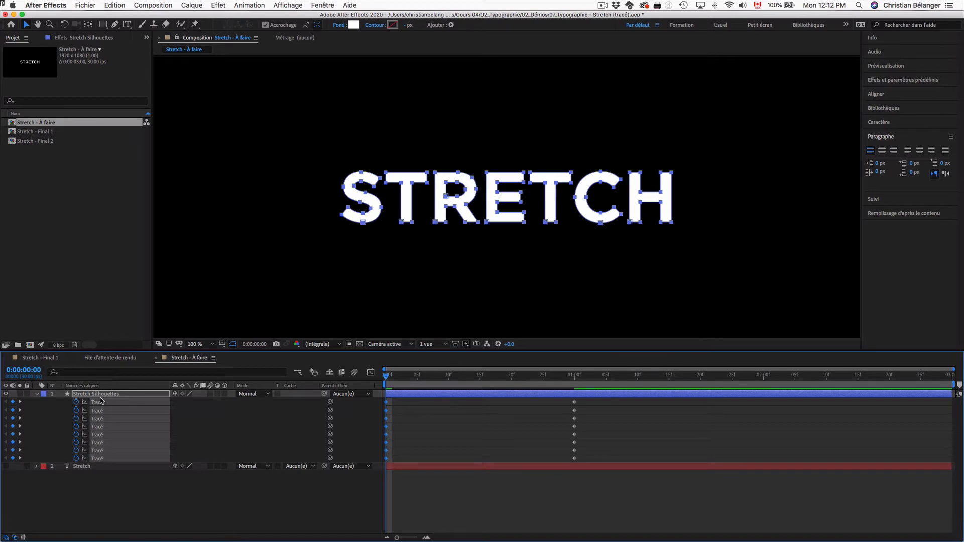
key(comma)
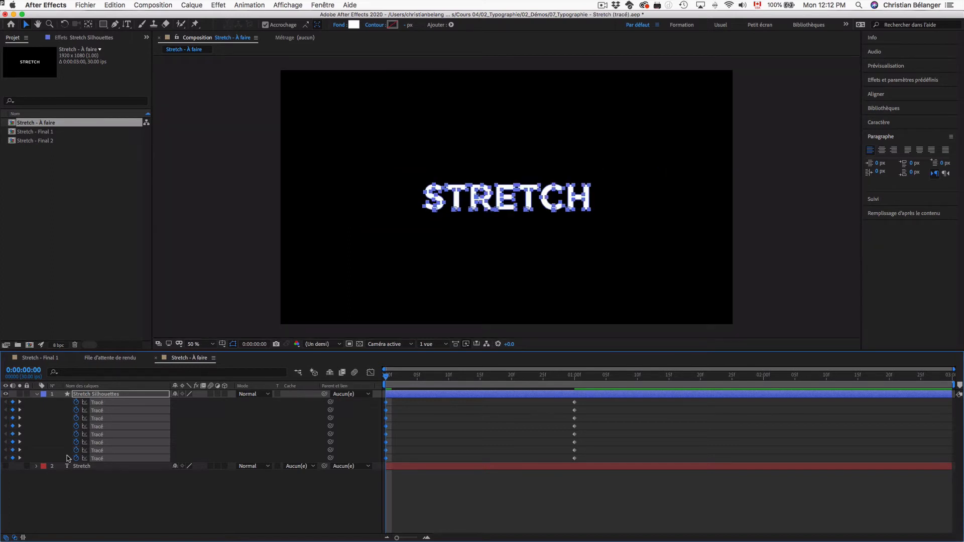
Step: Try moving the whole Stretch Silhouettes layer past the frame's right edge without selecting keyframes, preview it, and undo the move
click(92, 507)
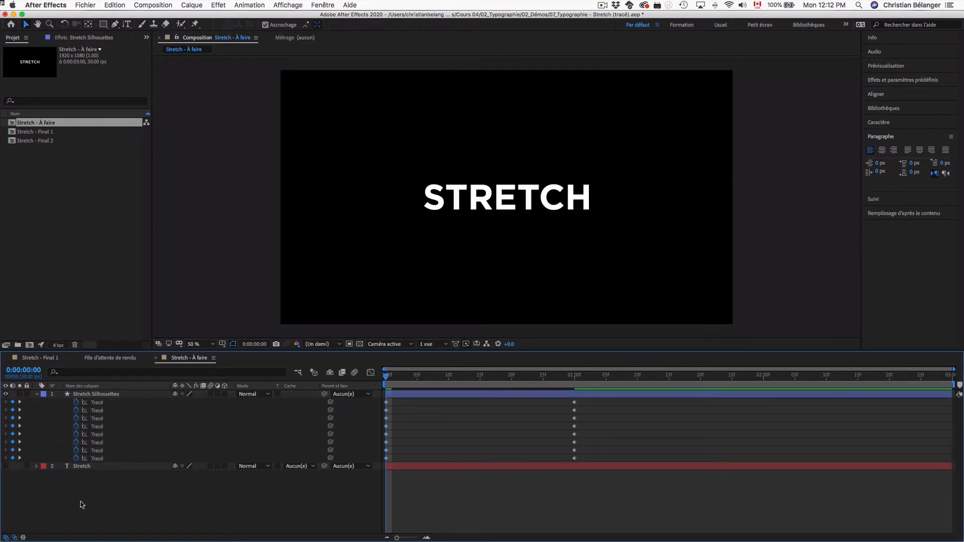
click(386, 150)
drag(386, 149, 632, 245)
drag(455, 211, 747, 212)
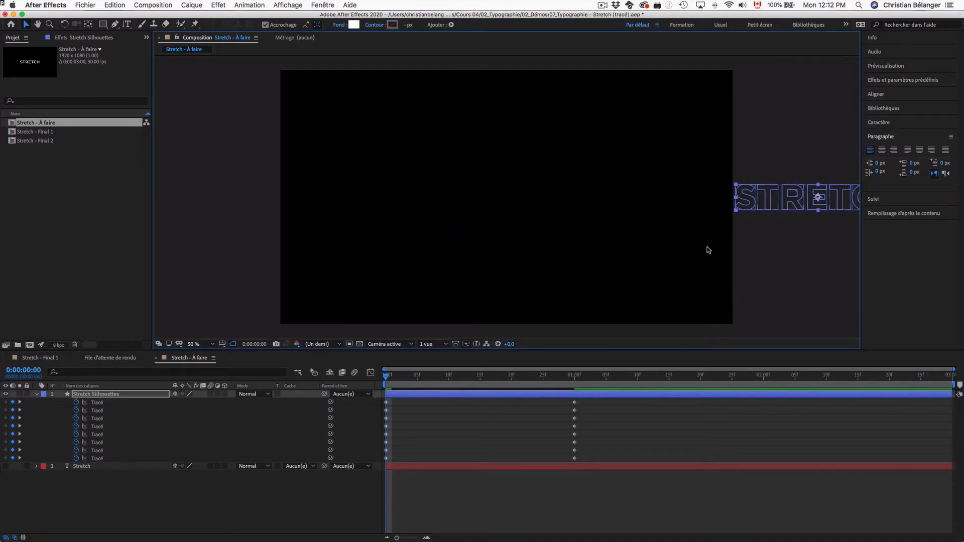
click(512, 517)
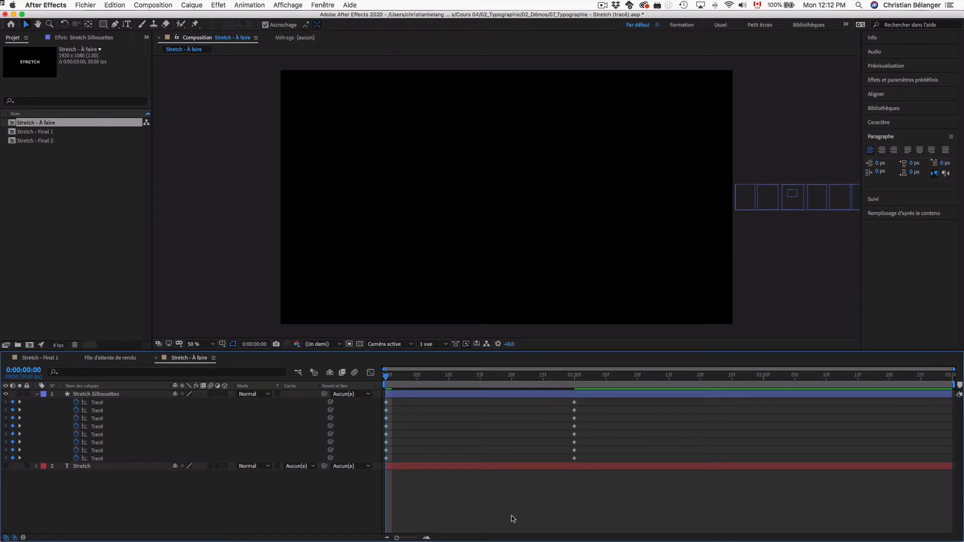
key(space)
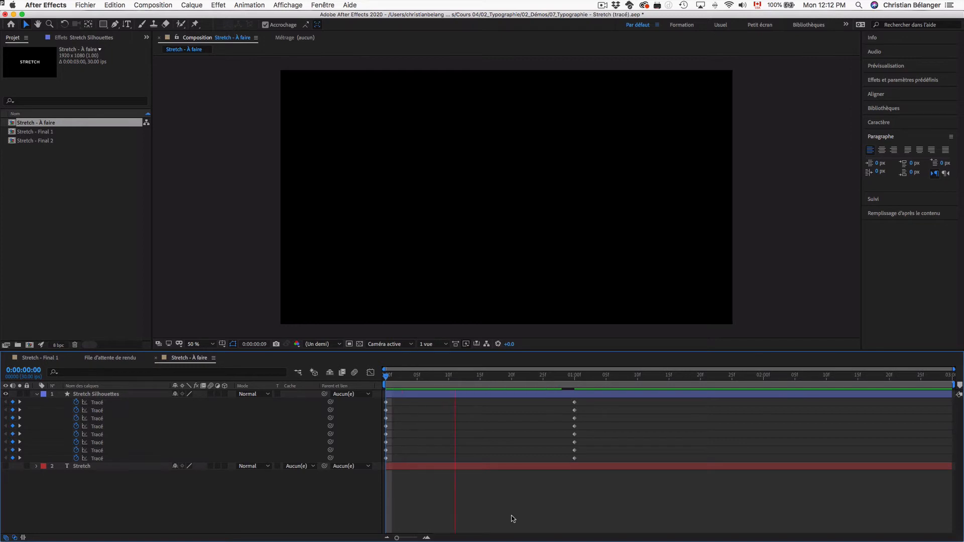
key(space)
key(super+z)
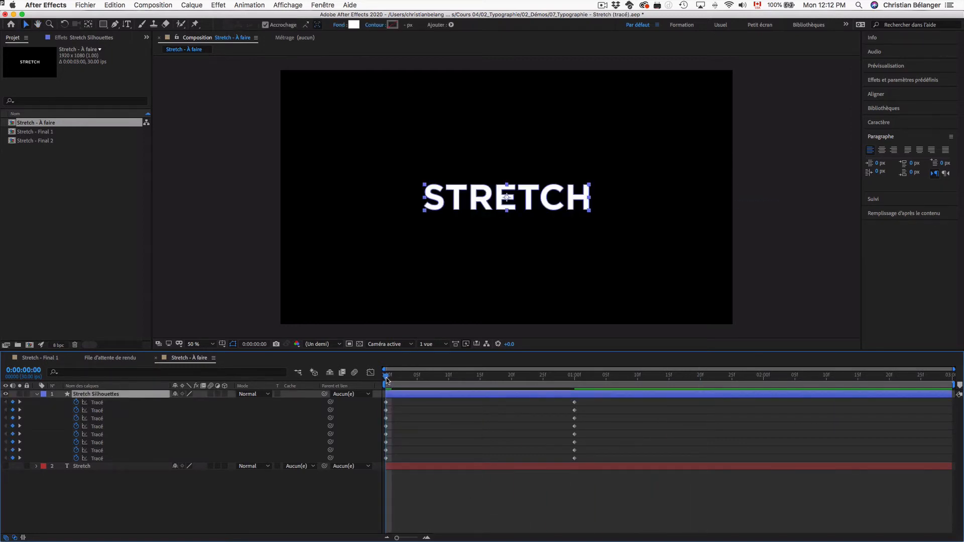
Step: Select all Tracé keyframes at 0:00:00:00, move the letter paths just beyond the frame's right edge, and preview the animation up to 0:00:01:00
drag(405, 379, 382, 469)
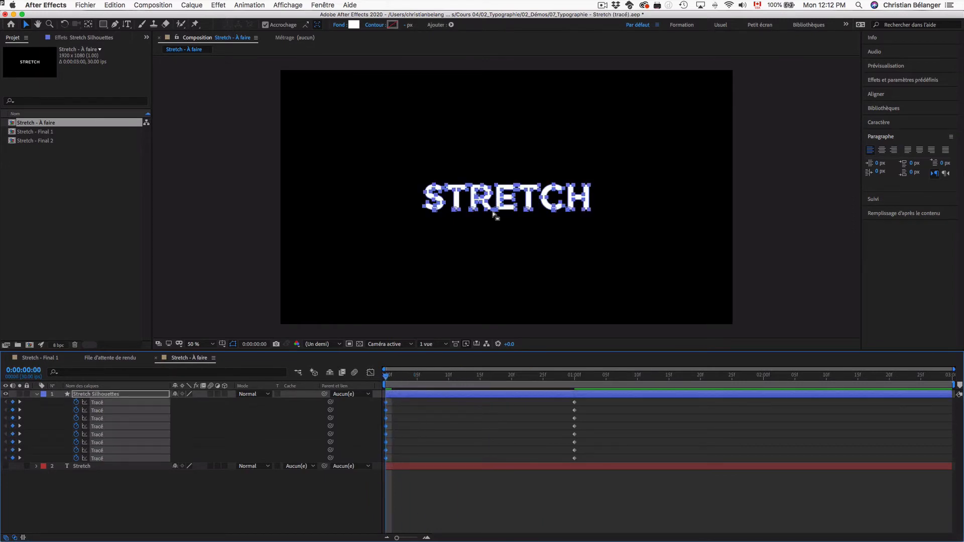
drag(445, 204, 759, 205)
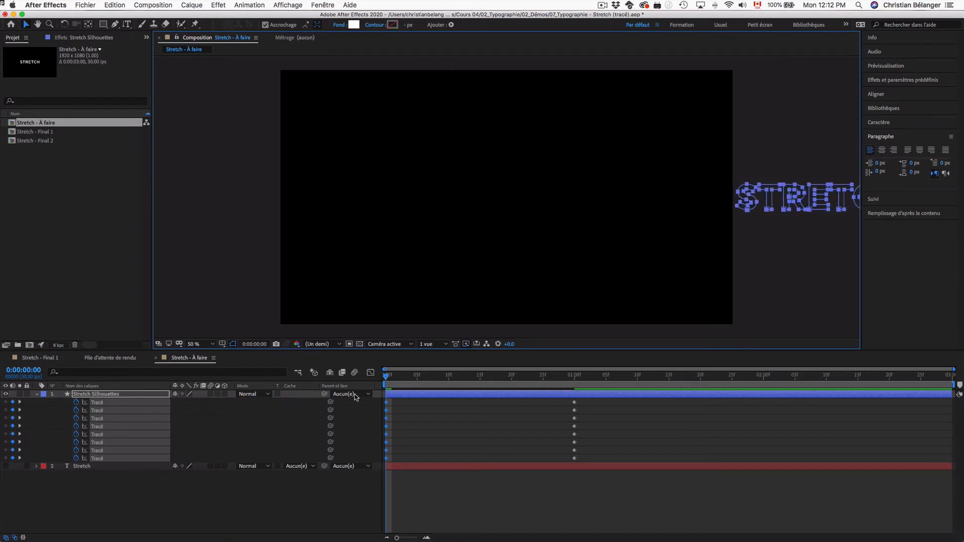
key(space)
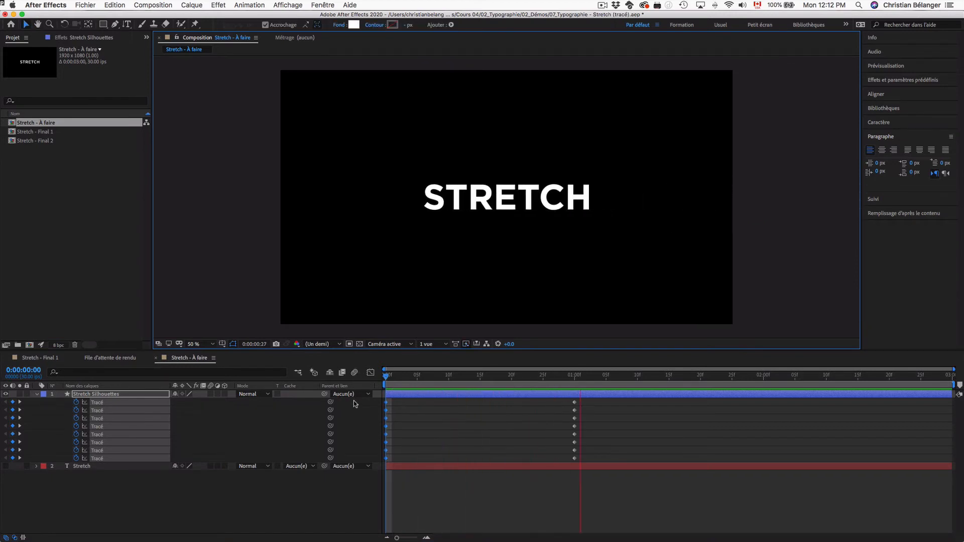
key(space)
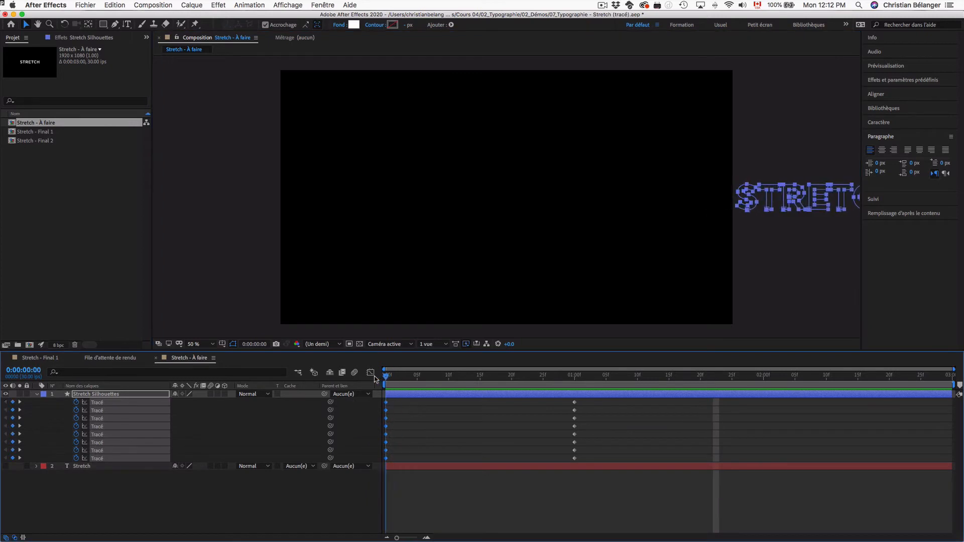
drag(386, 376, 578, 379)
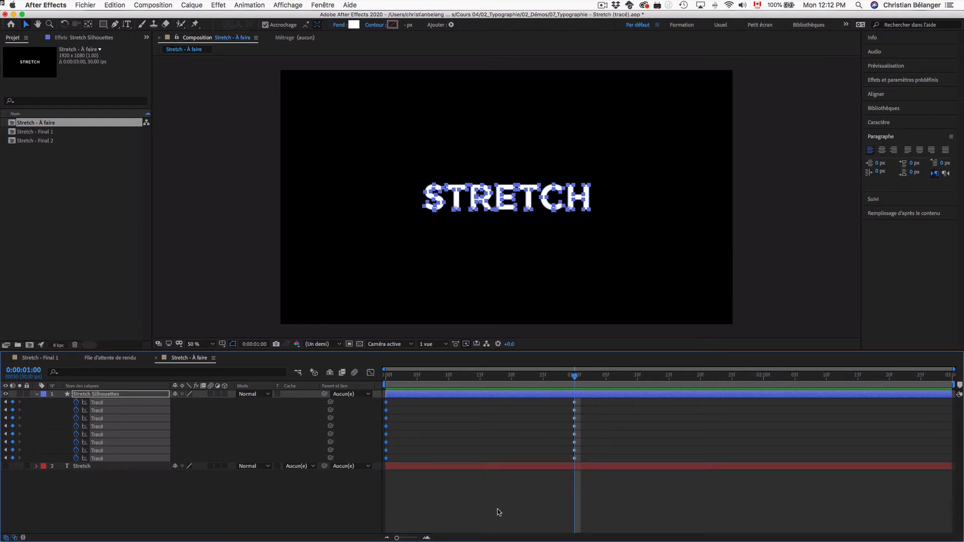
drag(394, 377, 369, 375)
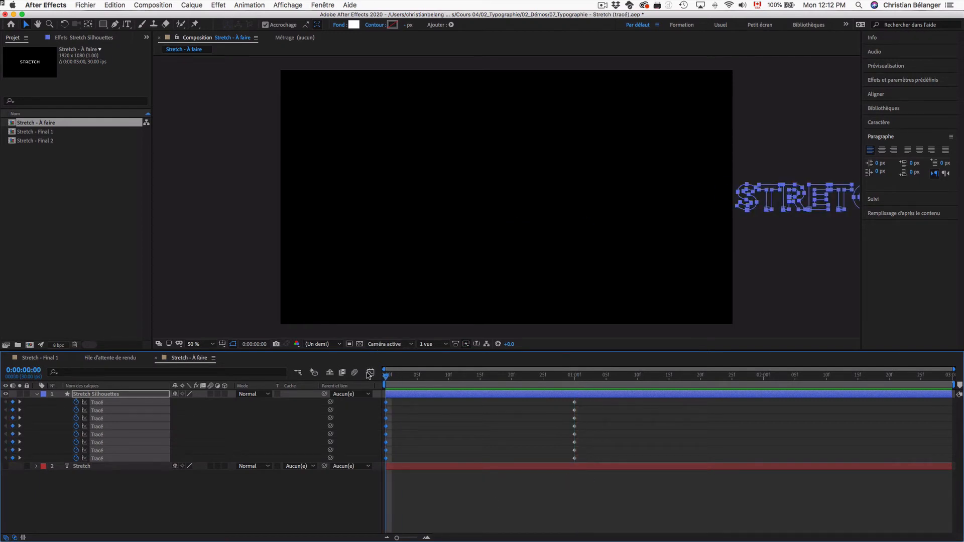
Step: Deselect the letter paths and redisplay the full contents of the Stretch Silhouettes layer with its letter groups
click(409, 498)
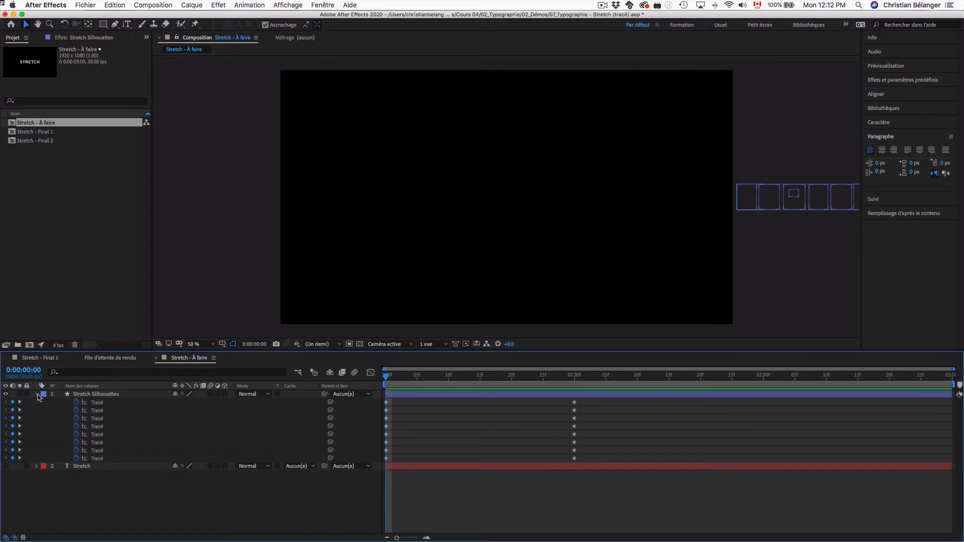
click(39, 395)
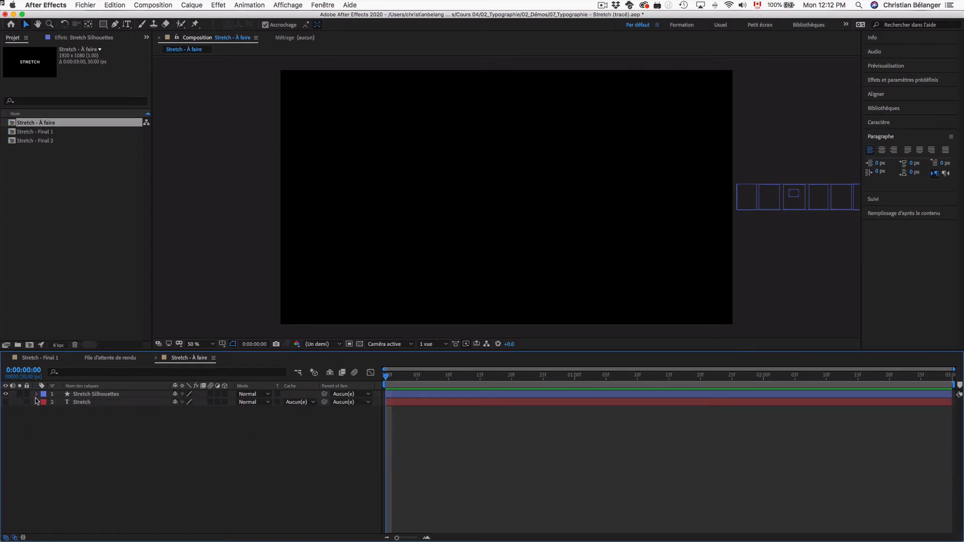
click(37, 395)
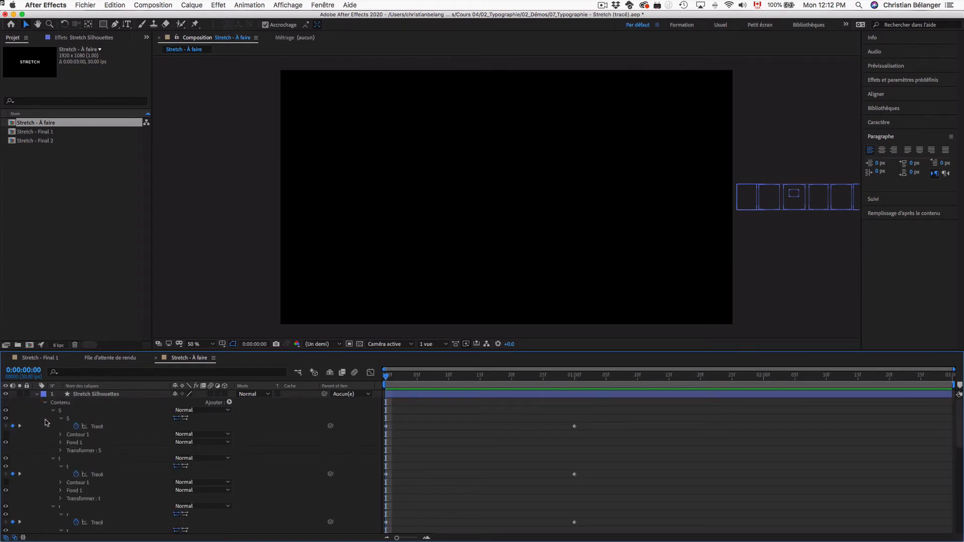
Step: Collapse the seven letter groups of the Stretch Silhouettes layer and hide every letter except S
click(53, 410)
click(53, 419)
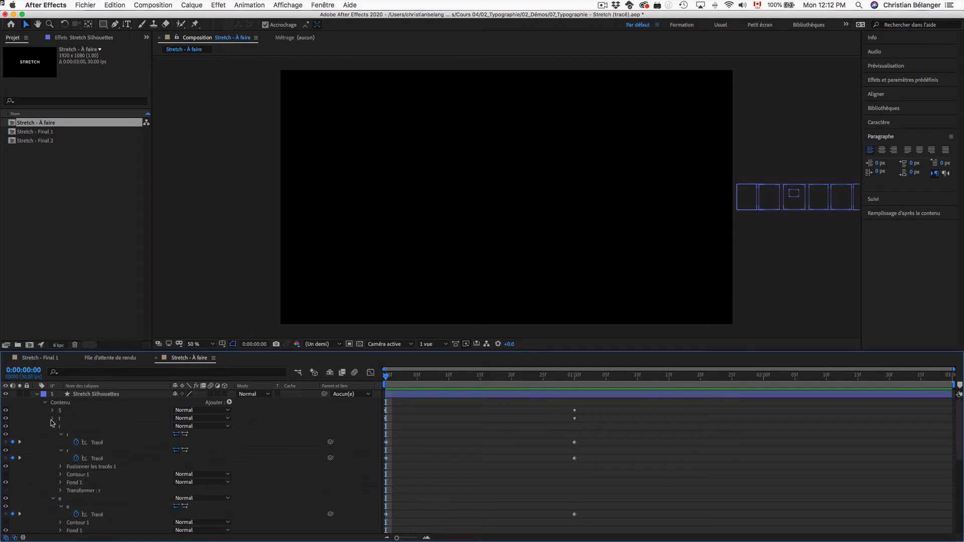
click(53, 427)
click(52, 435)
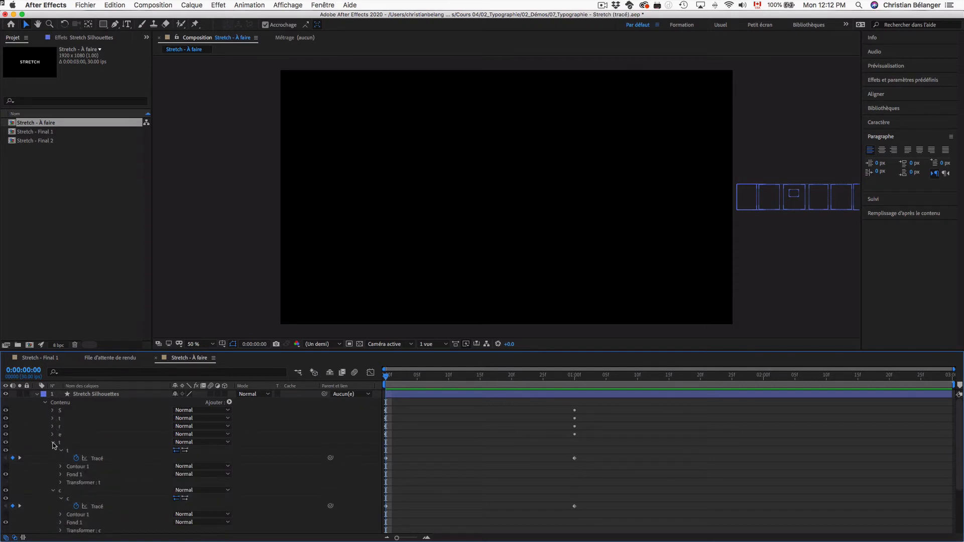
click(53, 443)
click(53, 450)
click(52, 459)
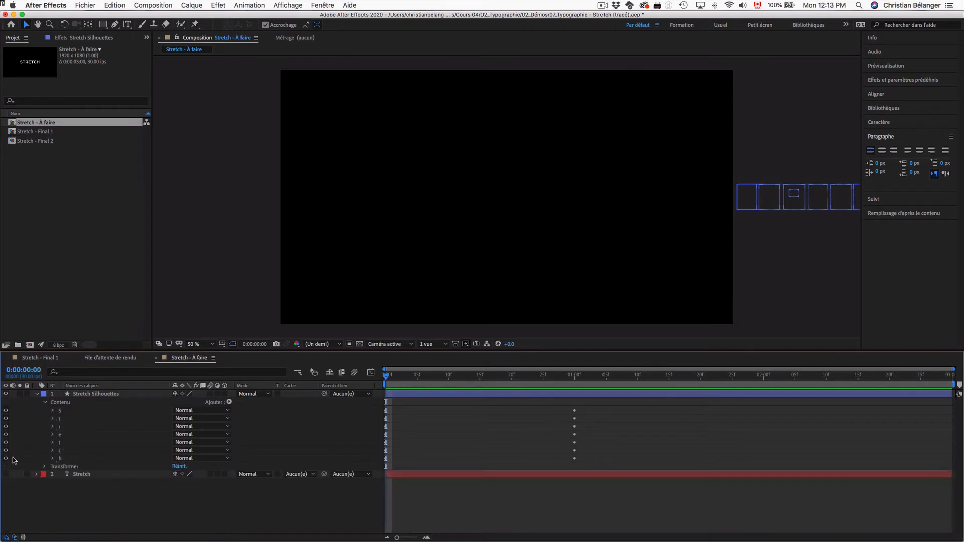
drag(6, 459, 6, 423)
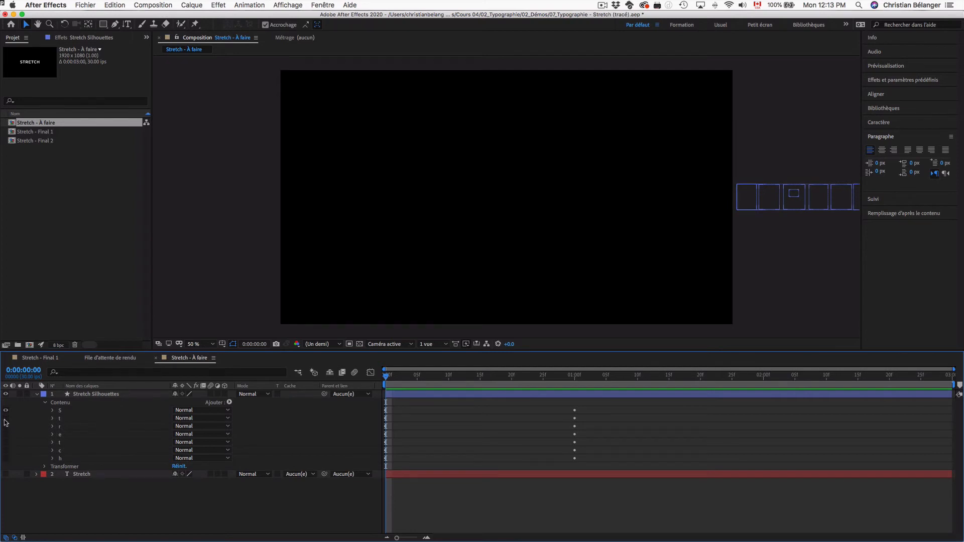
Step: Select the S group, magnify its off-frame outline to 200 %, and activate the Pen tool
click(61, 411)
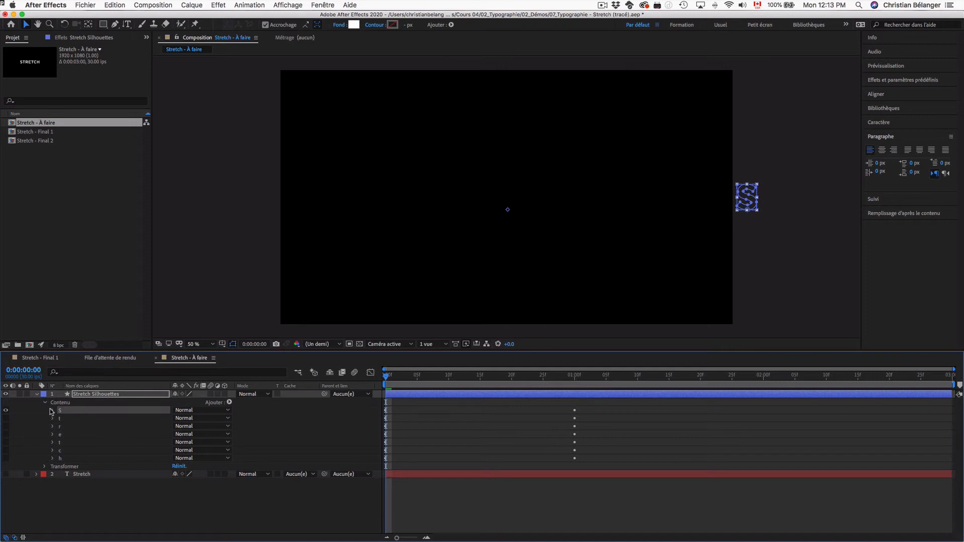
key(z)
drag(723, 163, 791, 232)
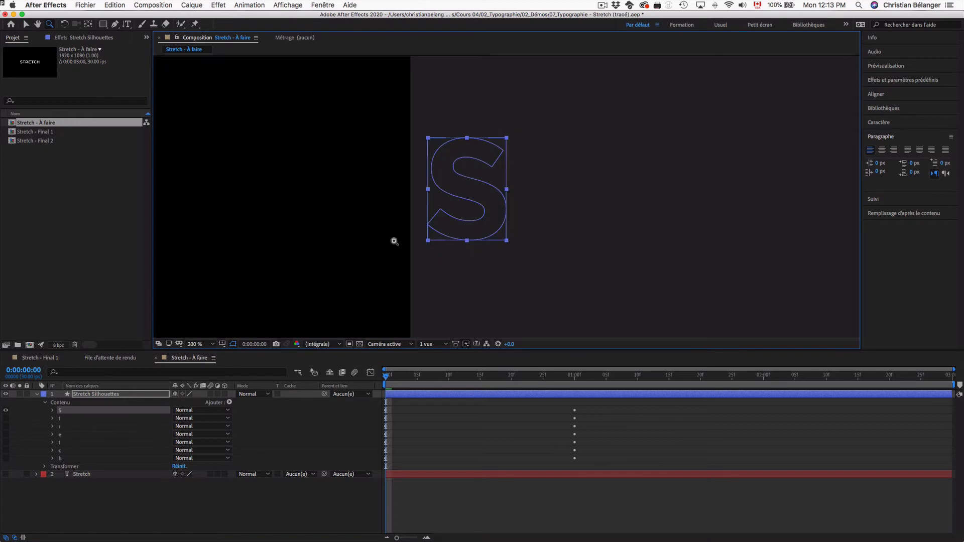
key(g)
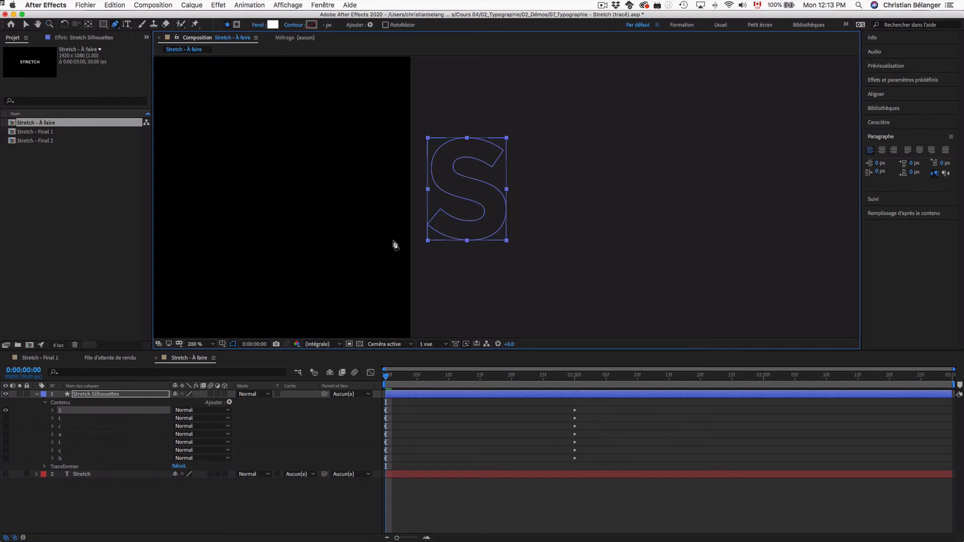
Step: Try to stretch the S by moving only its existing right-hand points outward, and undo the move
drag(412, 115, 546, 307)
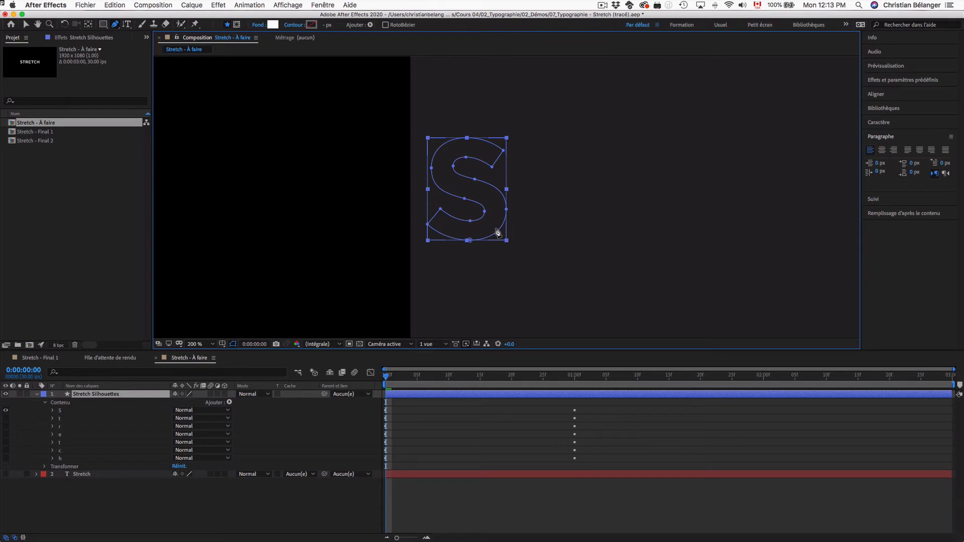
click(507, 210)
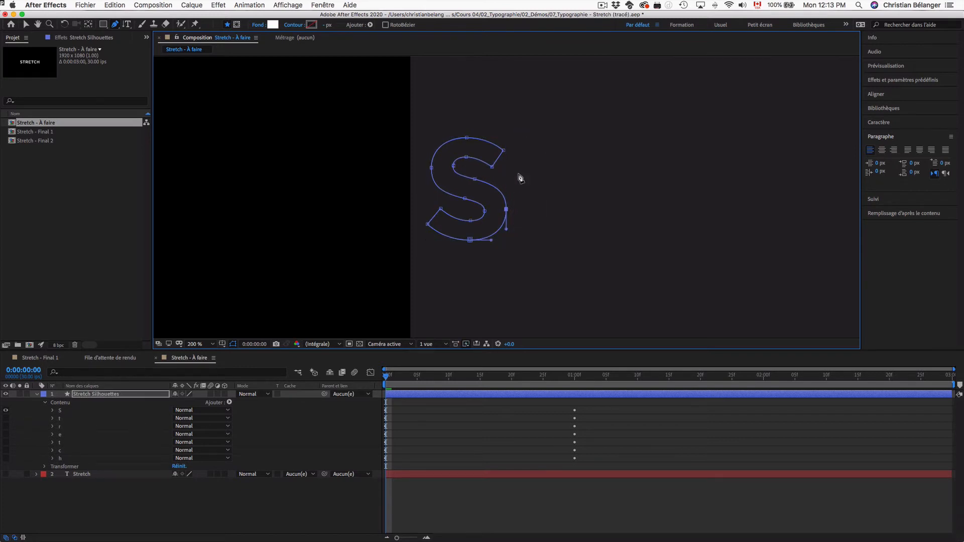
drag(520, 138, 479, 217)
shift+click(507, 210)
drag(507, 210, 676, 210)
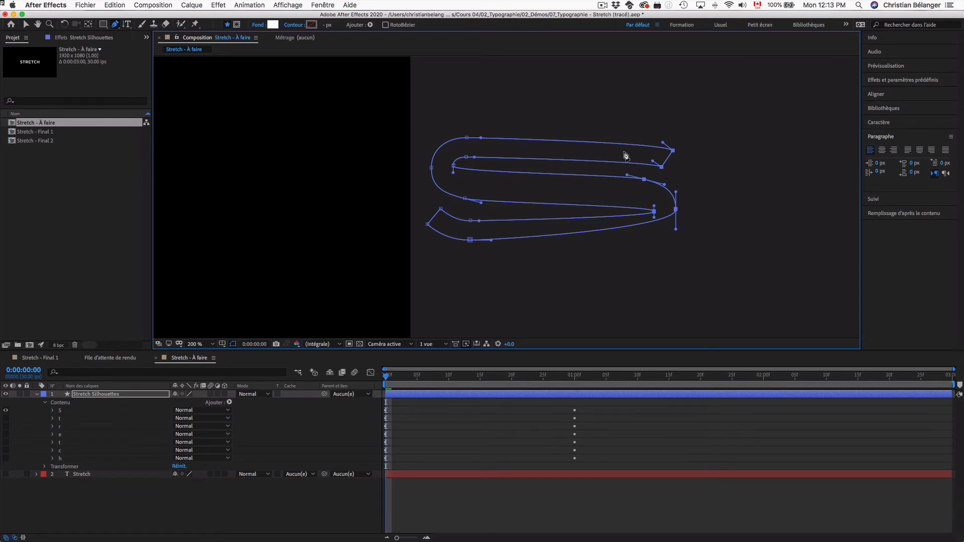
key(super+z)
Step: Add six anchor points in a vertical line through the middle of the S, one on each roughly horizontal edge
key(period)
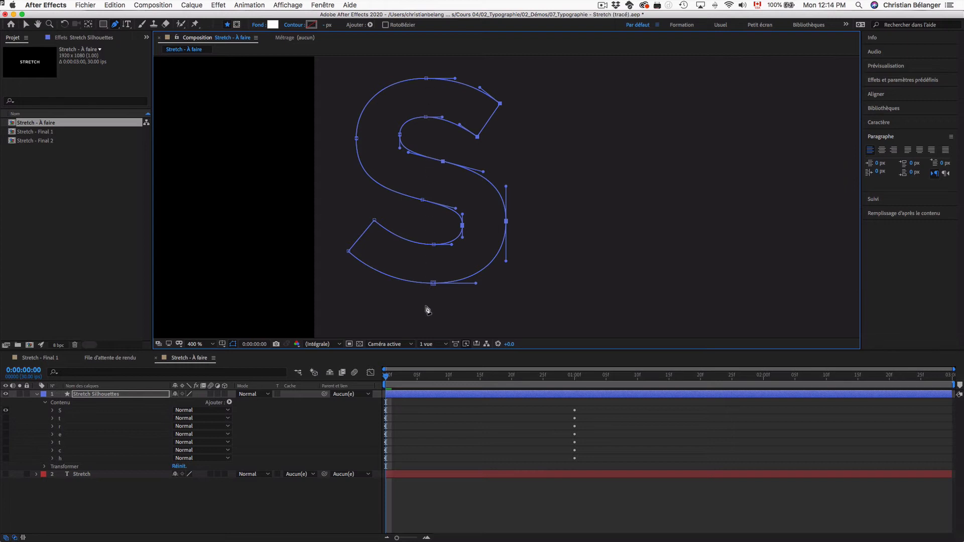
click(432, 80)
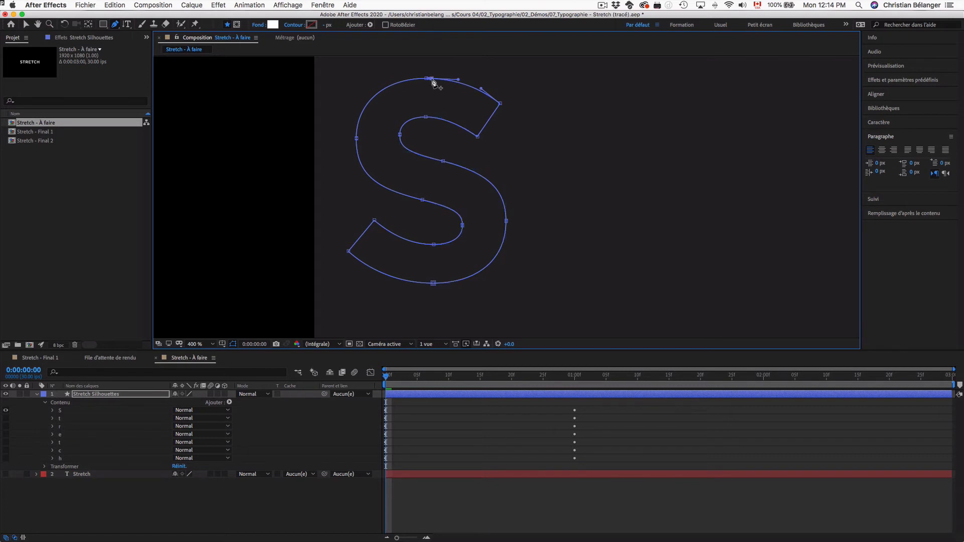
click(431, 119)
drag(431, 119, 430, 160)
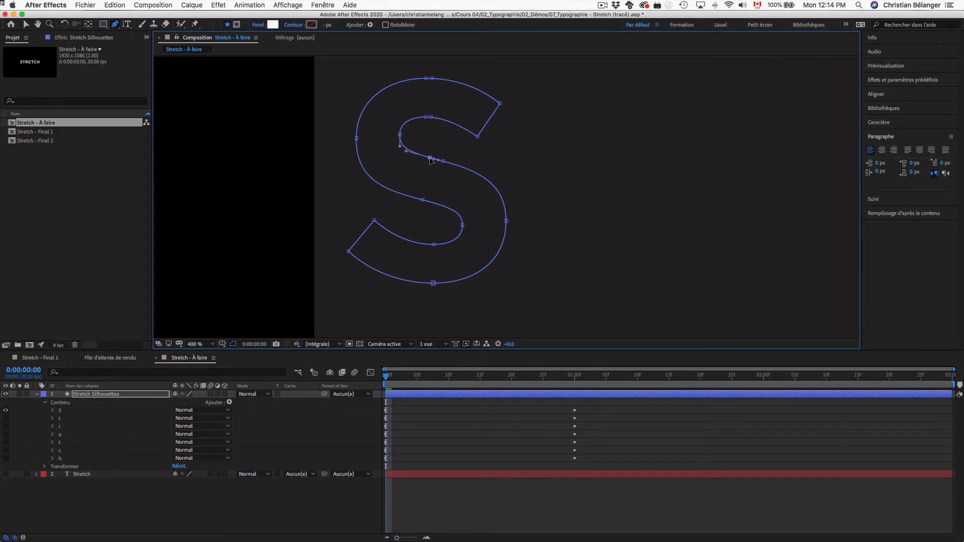
click(429, 202)
click(428, 245)
click(428, 284)
Step: Select all points on the right half of the S, including one of each central pair, and stretch them horizontally to the right
drag(585, 78, 454, 297)
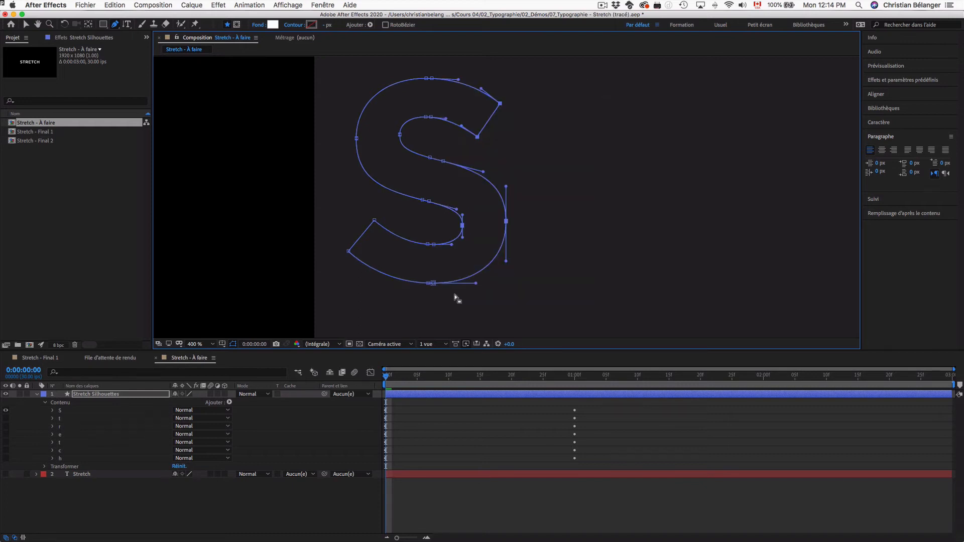
shift+click(433, 283)
shift+click(433, 244)
shift+click(428, 202)
shift+click(443, 161)
drag(448, 66, 426, 127)
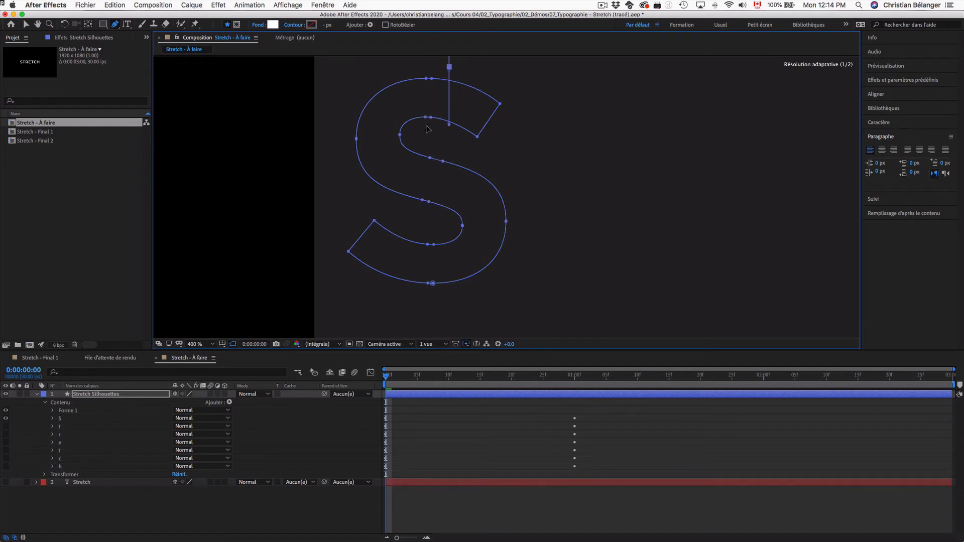
key(super+z)
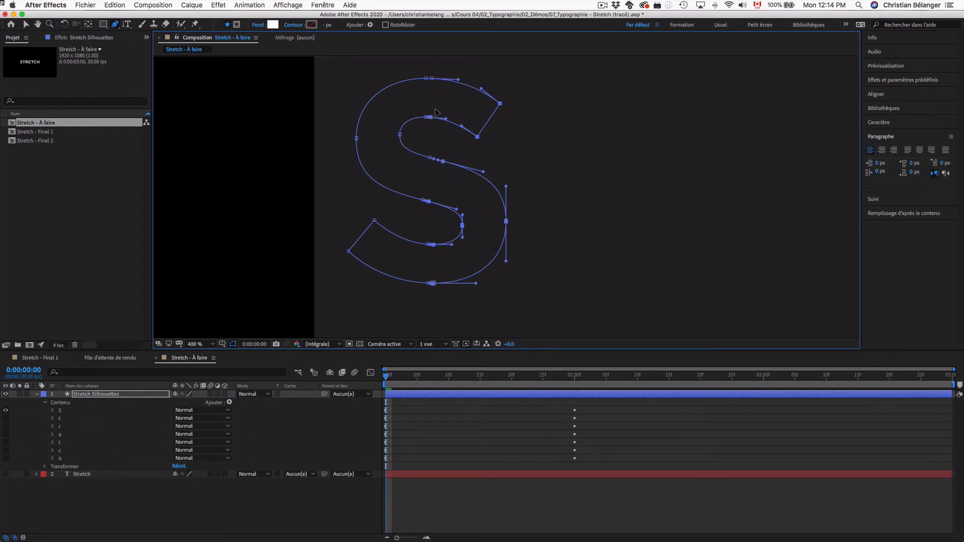
click(432, 79)
drag(500, 106, 678, 114)
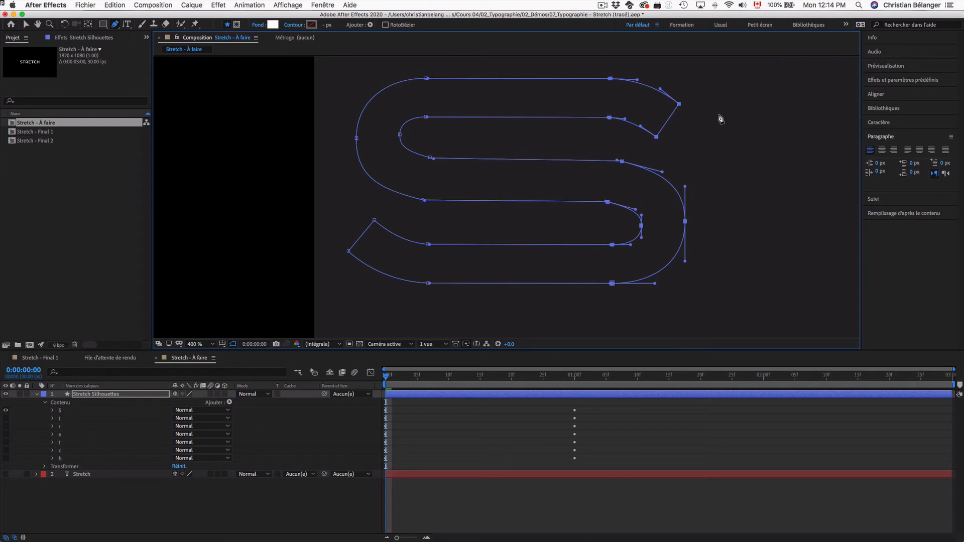
key(v)
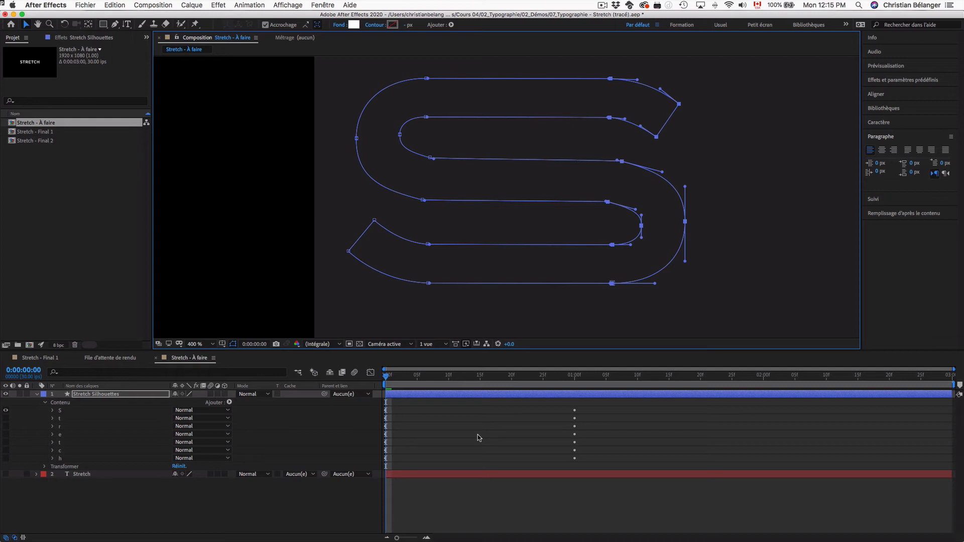
click(471, 511)
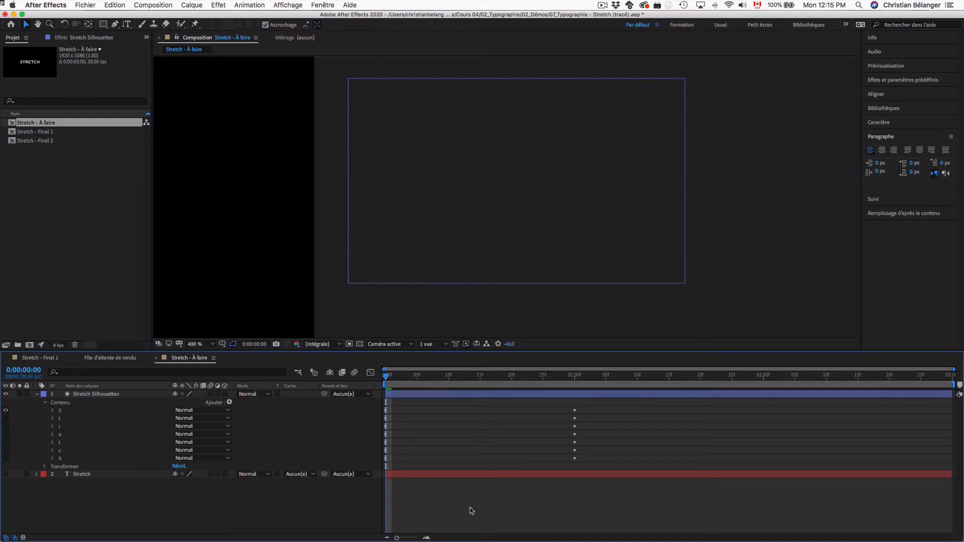
Step: Preview the S stretch animation with the whole frame in view at 50 %, and return to 0:00:00:00
key(comma)
key(comma)
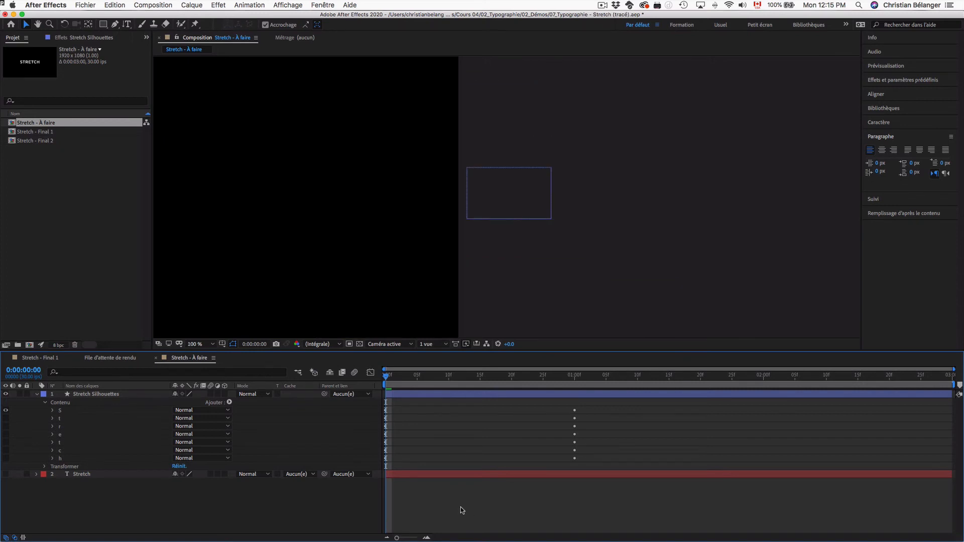
key(space)
key(space)
drag(307, 121, 308, 121)
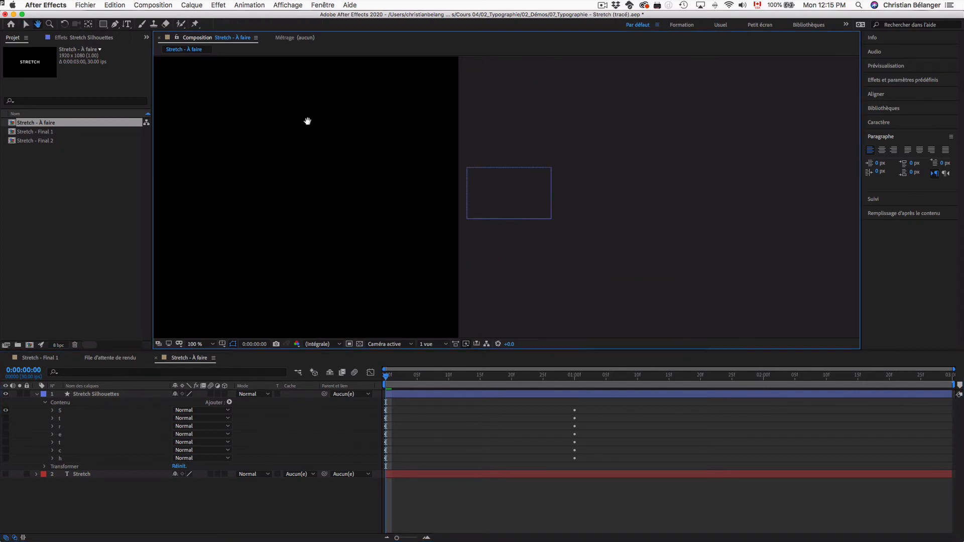
key(comma)
key(comma)
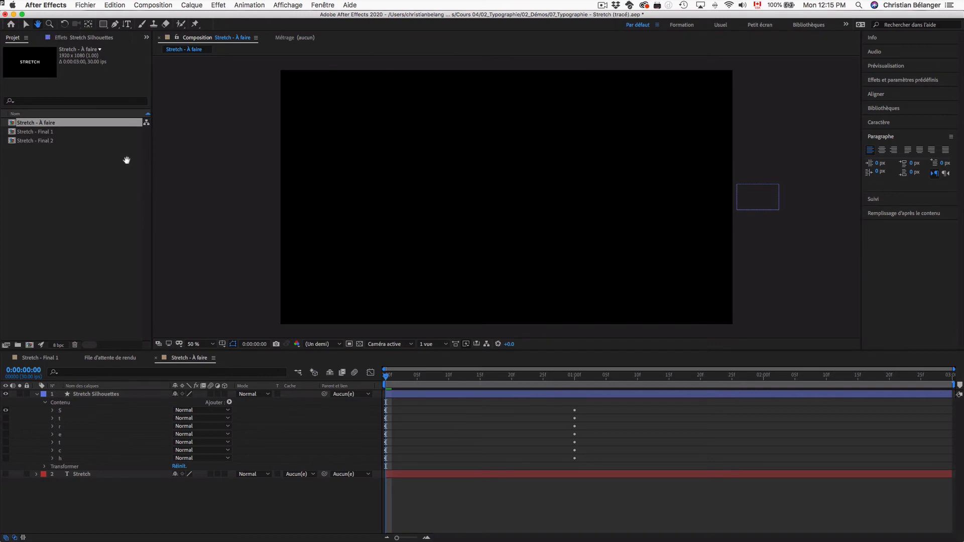
click(279, 310)
key(v)
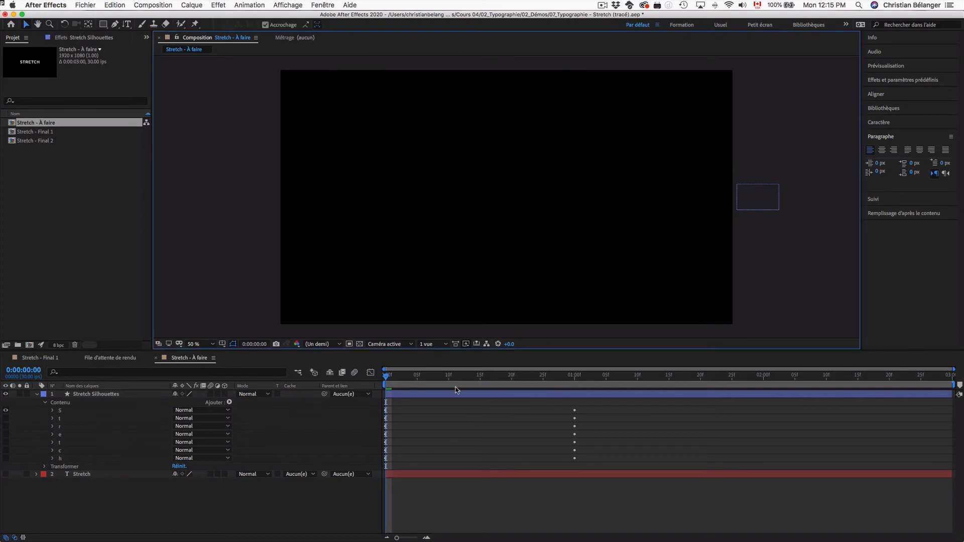
key(space)
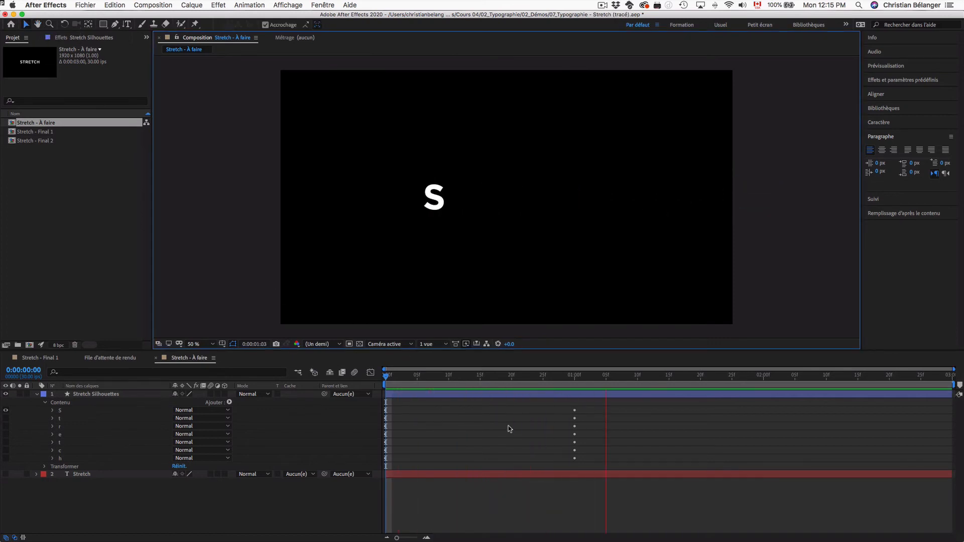
key(space)
drag(409, 378, 376, 375)
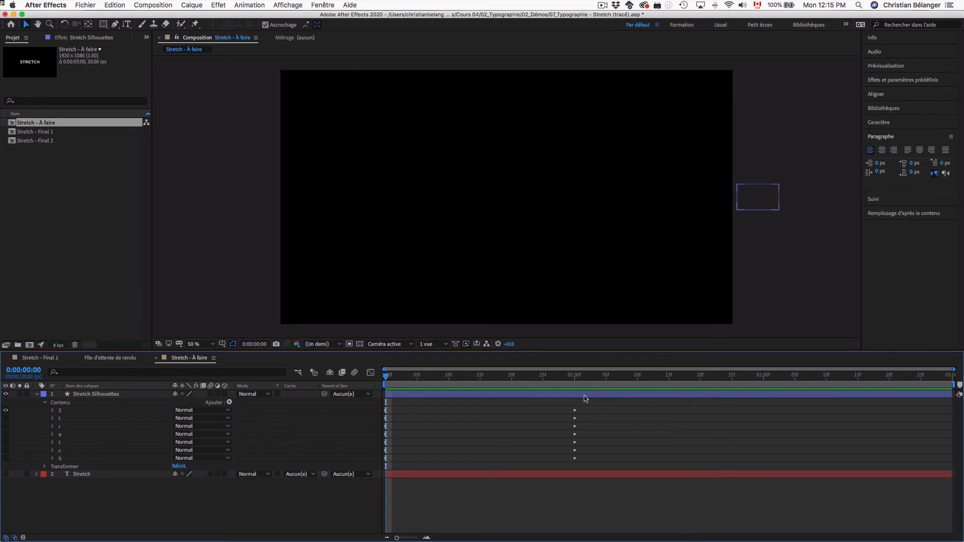
Step: Move the final Tracé keyframe of the S from 0:00:01:00 to 0:00:00:10, preview it, and return to the start
key(u)
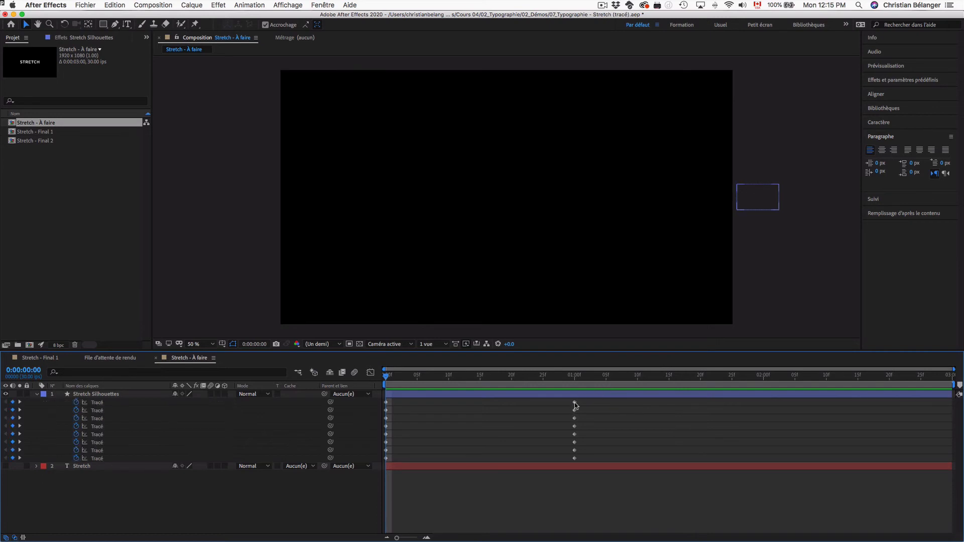
click(574, 403)
drag(530, 407, 455, 409)
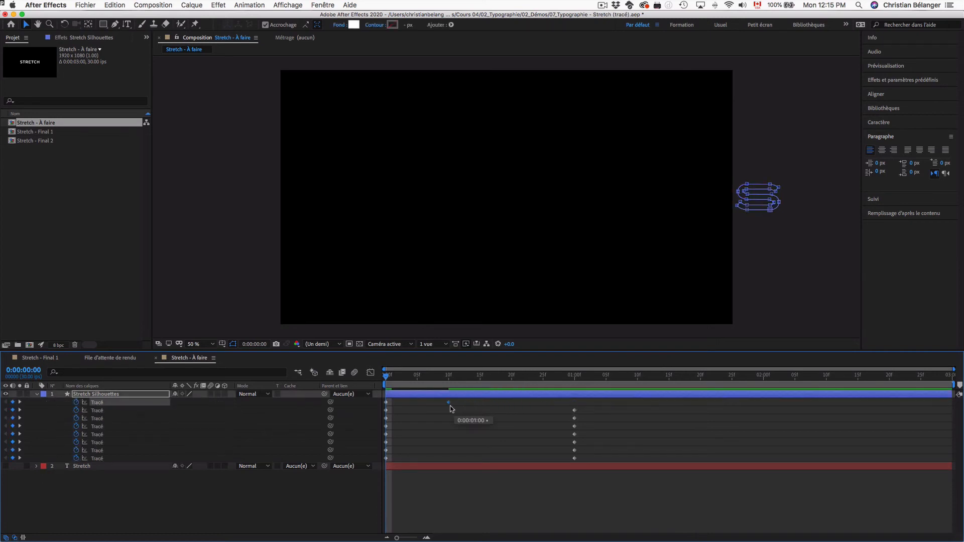
key(space)
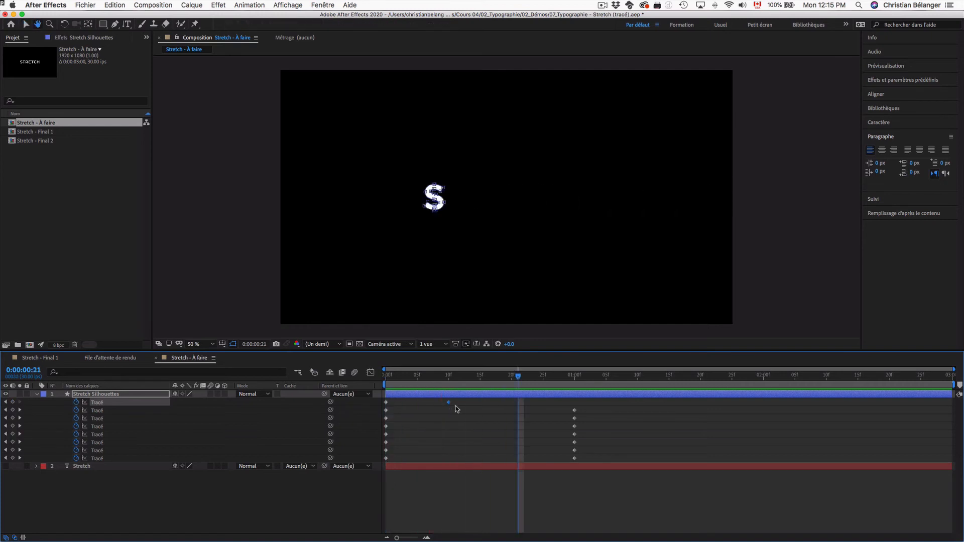
drag(450, 377, 386, 377)
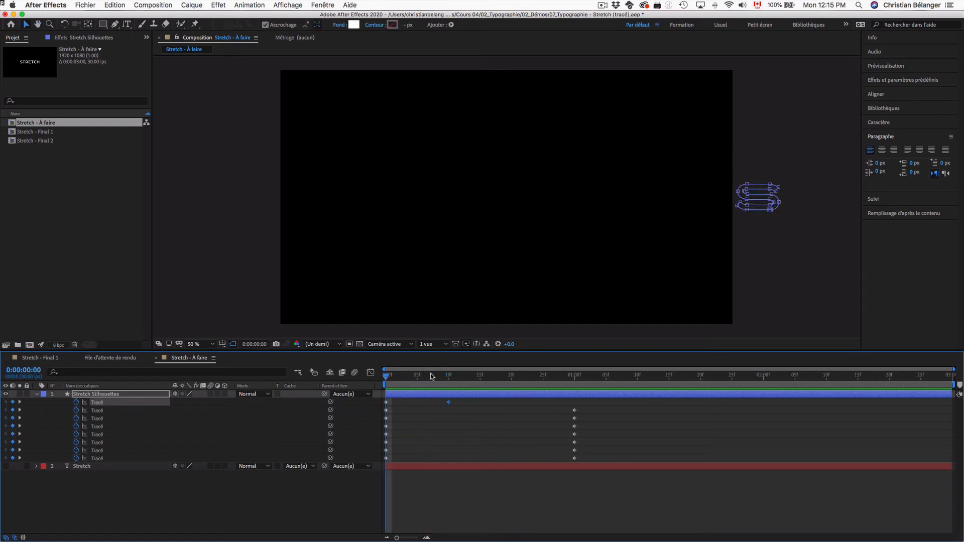
Step: Select the right-half points of the S at 0:00:00:00 and extend them much farther right in large horizontal nudges
drag(806, 161, 762, 239)
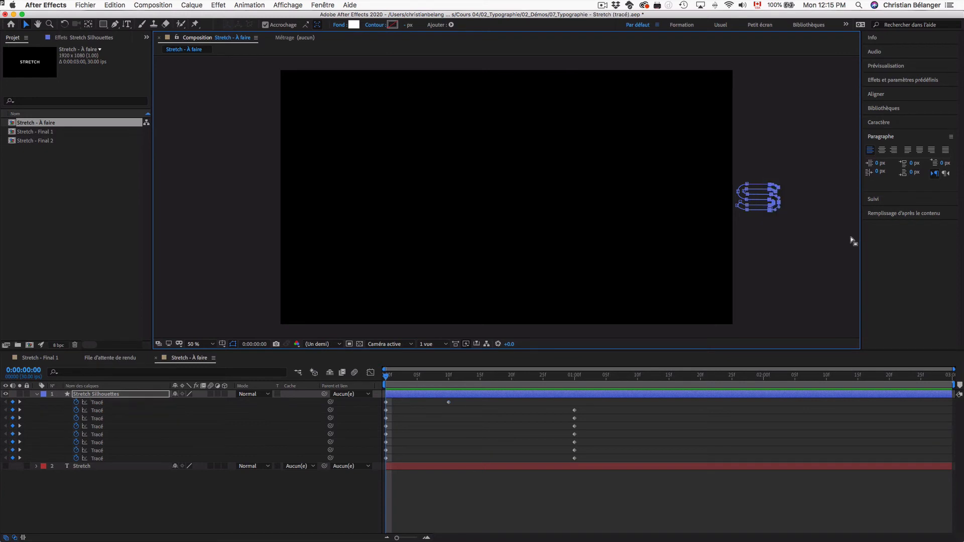
key(shift+Right)
key(shift+Right)
key(shift+Right)
key(shift+Right)
key(shift+Right)
key(shift+Right)
key(shift+Right)
key(shift+Right)
key(shift+Right)
key(shift+Right)
key(shift+Right)
key(shift+Right)
key(shift+Right)
key(shift+Right)
key(shift+Right)
key(shift+Right)
key(shift+Right)
key(shift+Right)
key(shift+Right)
key(shift+Right)
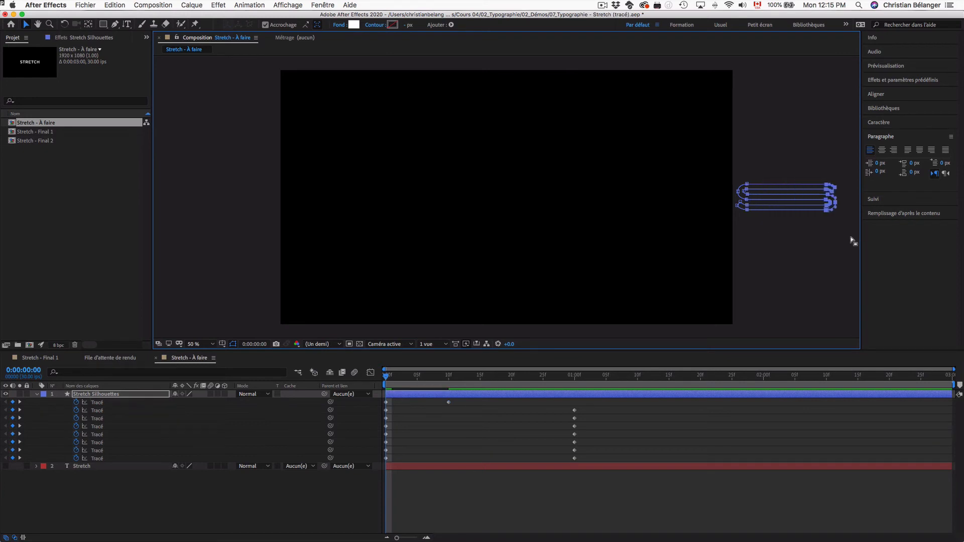
key(shift+Right)
key(shift+Right)
Step: Preview the more strongly stretched S animation, returning to 0:00:00:00 to replay it
key(space)
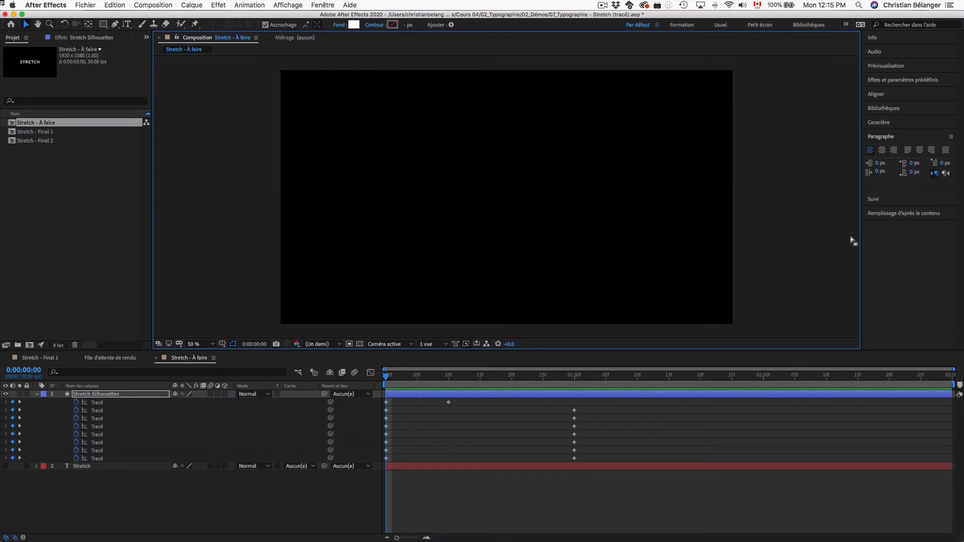
key(space)
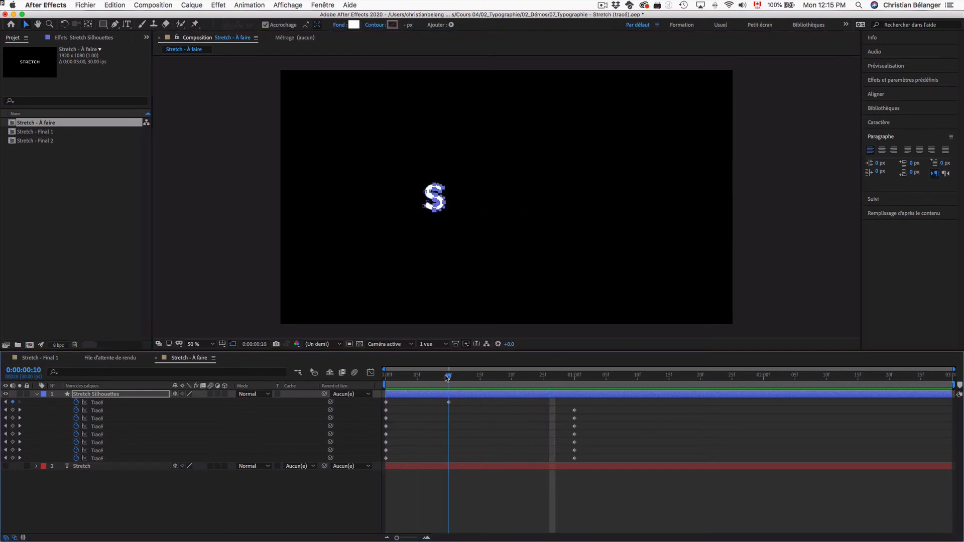
drag(445, 375, 374, 379)
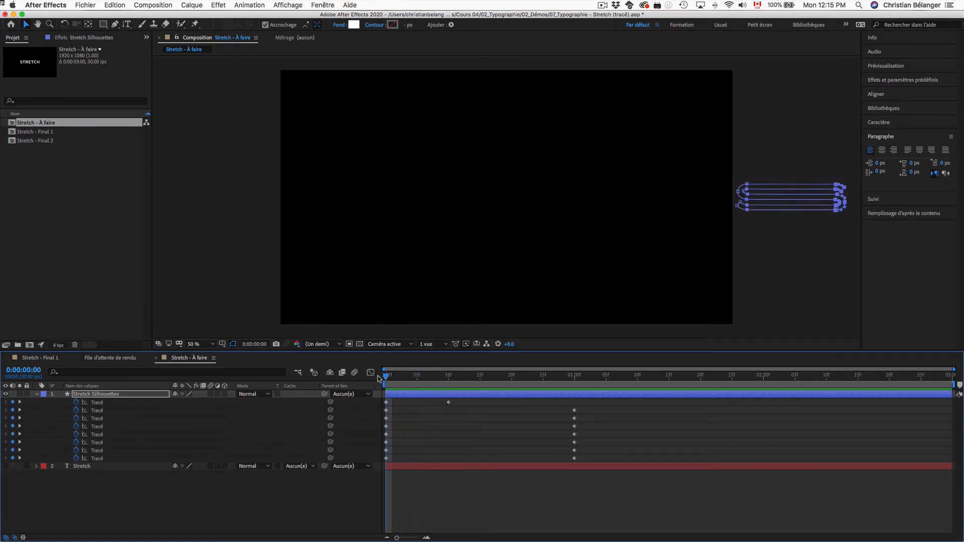
key(space)
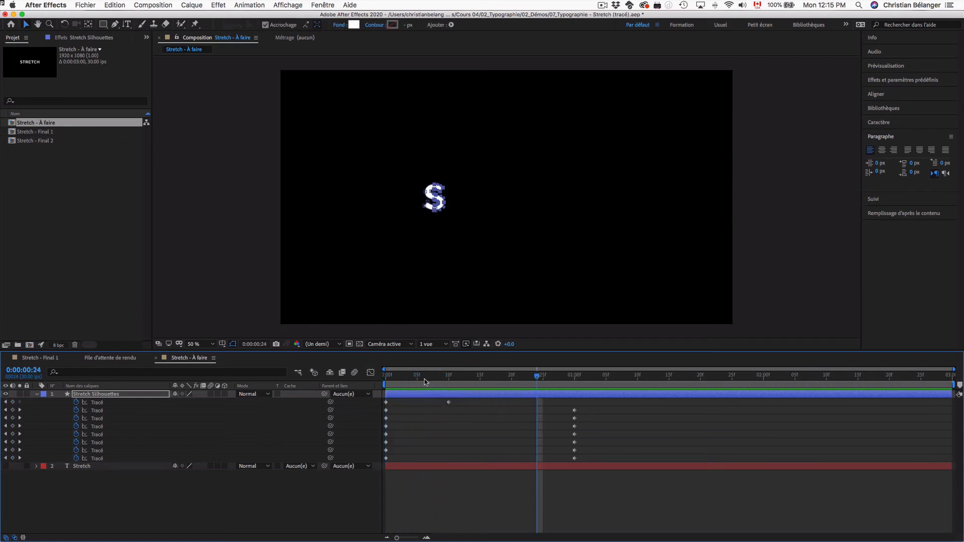
Step: Apply Easy Ease to both Tracé keyframes of the S and preview the animation from 0:00:00:00
drag(462, 400, 372, 405)
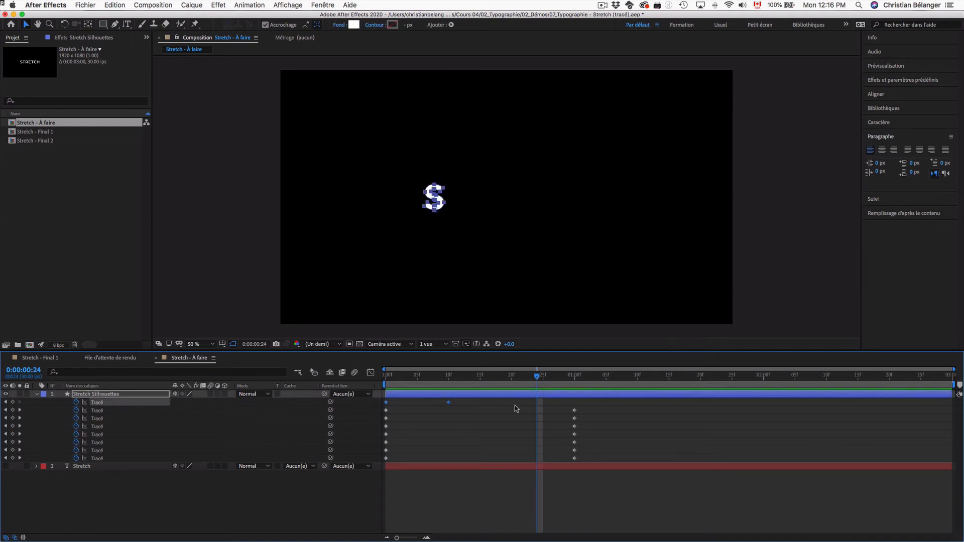
key(F9)
drag(449, 376, 383, 378)
click(468, 498)
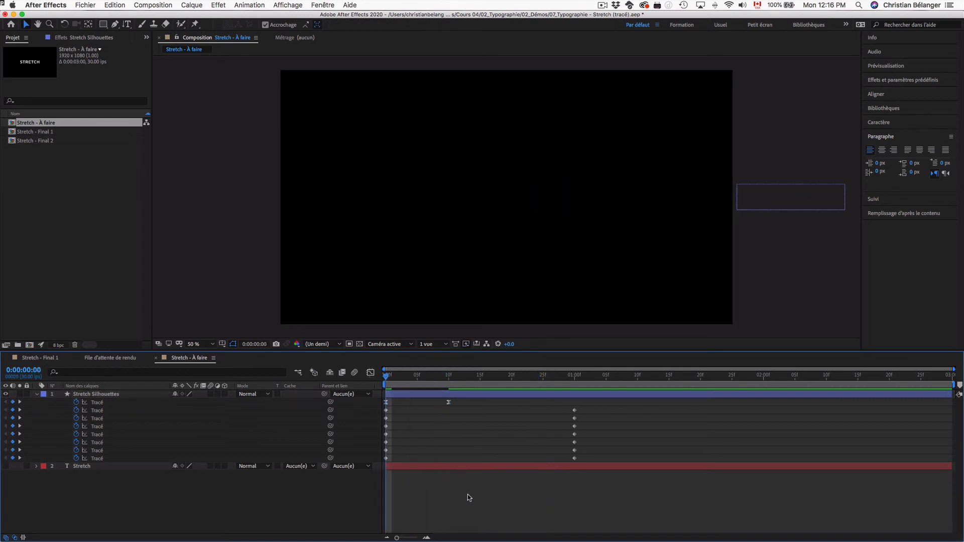
key(space)
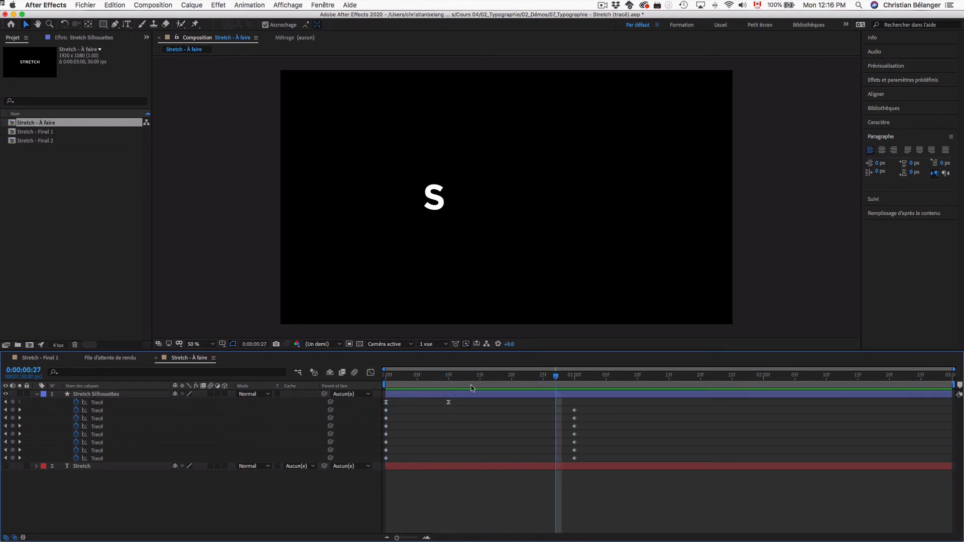
key(space)
Step: Select the right-half points of the S at its first keyframe and stretch them another 200 px to the right
drag(788, 228, 584, 221)
click(387, 403)
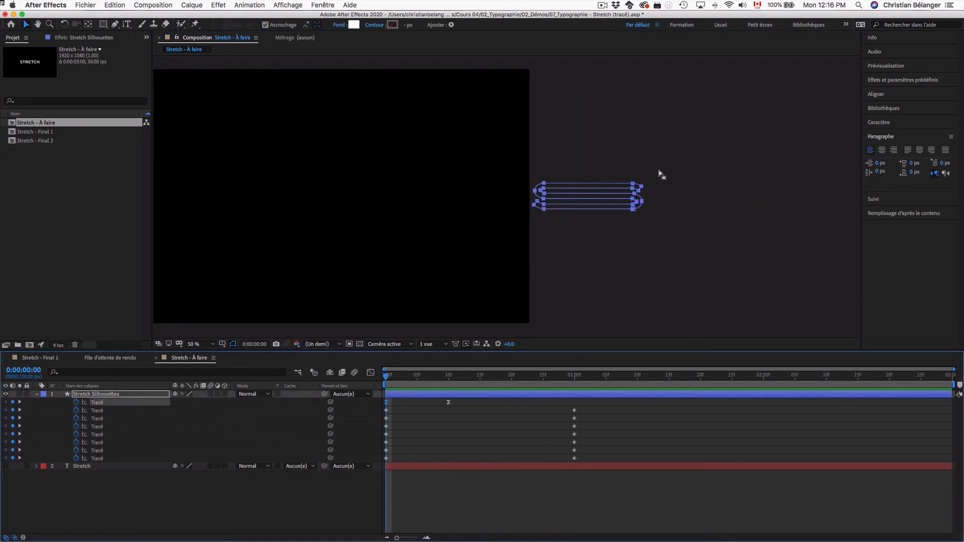
drag(662, 171, 618, 251)
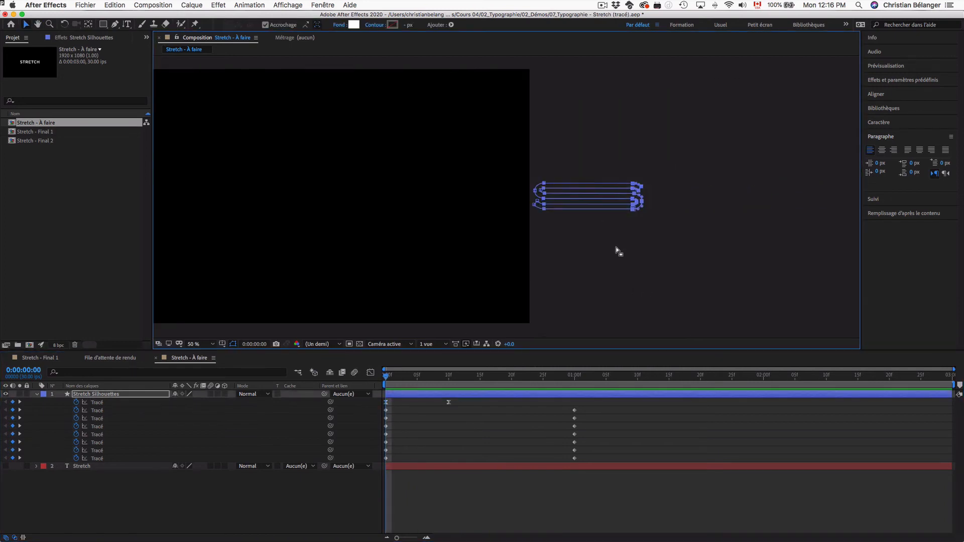
key(shift+Right)
key(shift+Right)
key(shift+Right)
key(shift+Right)
key(shift+Right)
key(shift+Right)
key(shift+Right)
key(shift+Right)
key(shift+Right)
key(shift+Right)
key(shift+Right)
key(shift+Right)
key(shift+Right)
key(shift+Right)
key(shift+Right)
key(shift+Right)
key(shift+Right)
key(shift+Right)
key(shift+Right)
key(shift+Right)
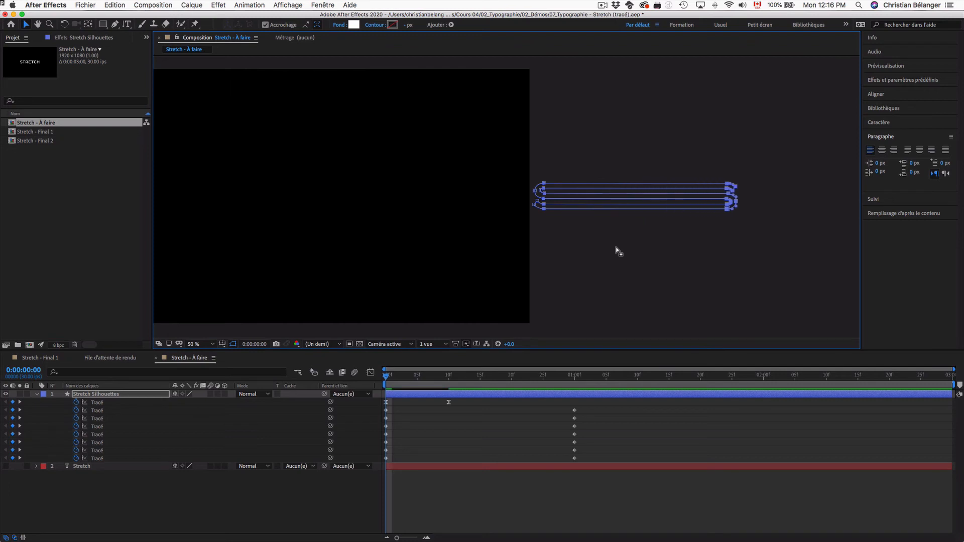
Step: Preview the longer S stretch with the whole frame in view, and scrub through it up to 0:00:00:10
key(h)
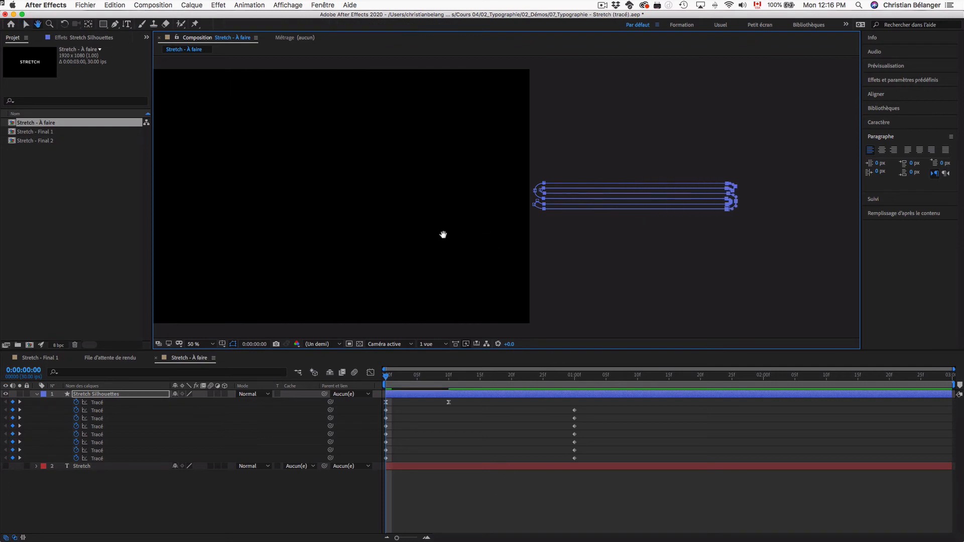
drag(443, 235, 610, 235)
click(490, 506)
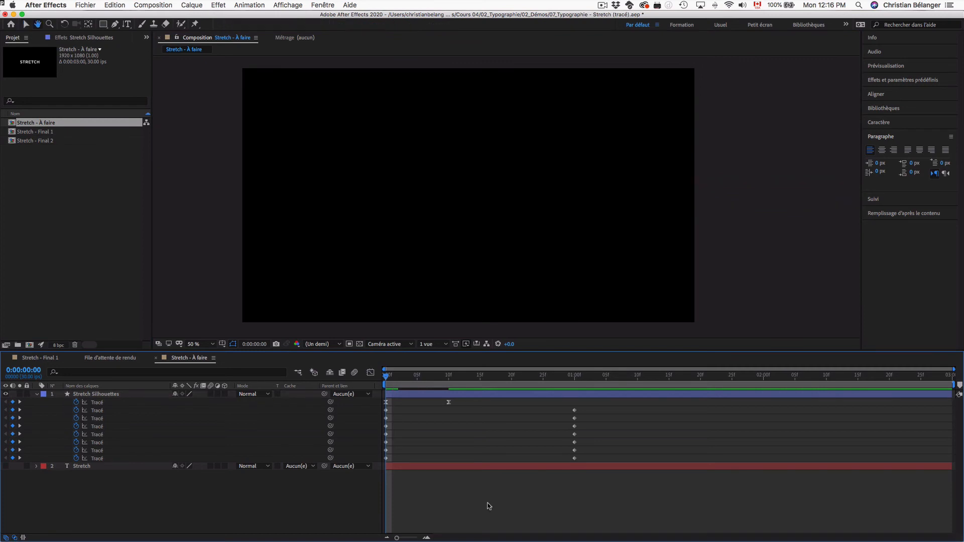
key(space)
key(space)
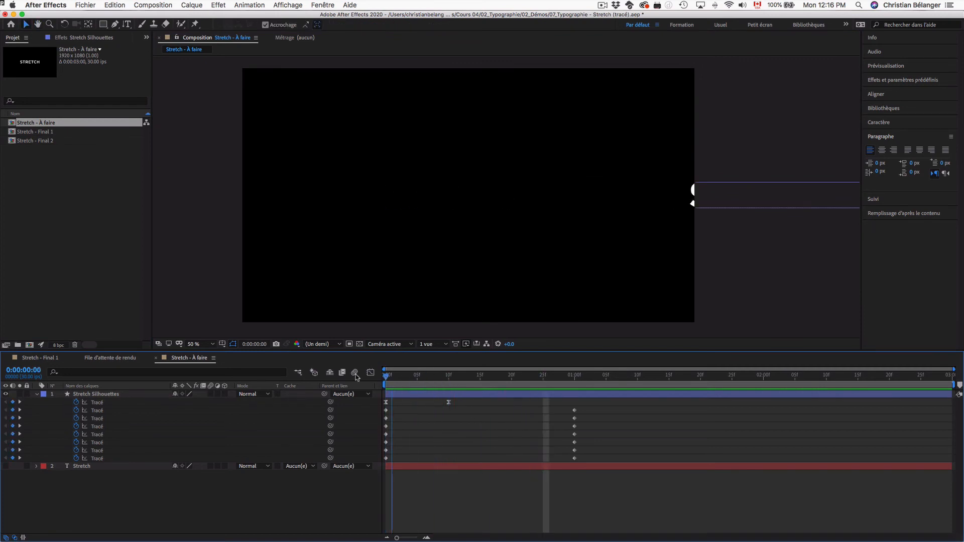
key(space)
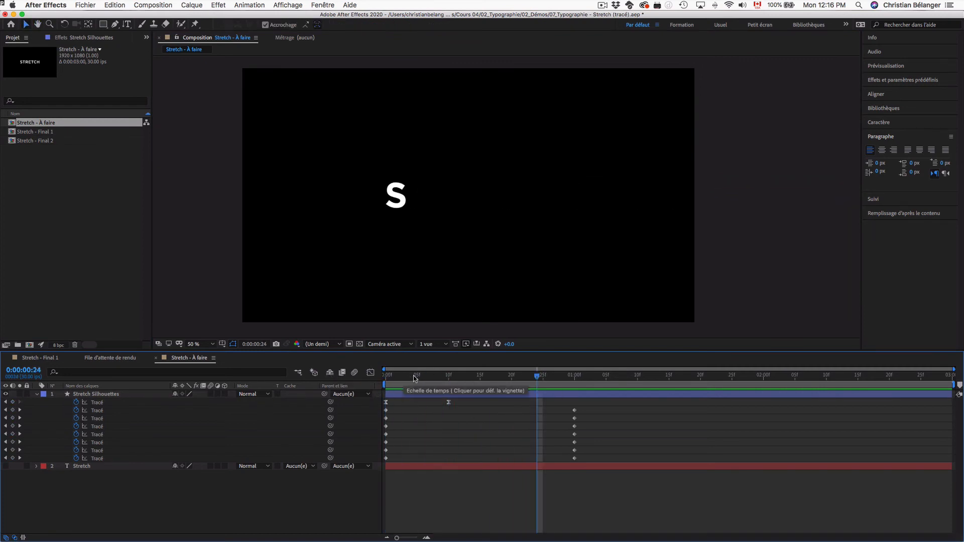
click(412, 378)
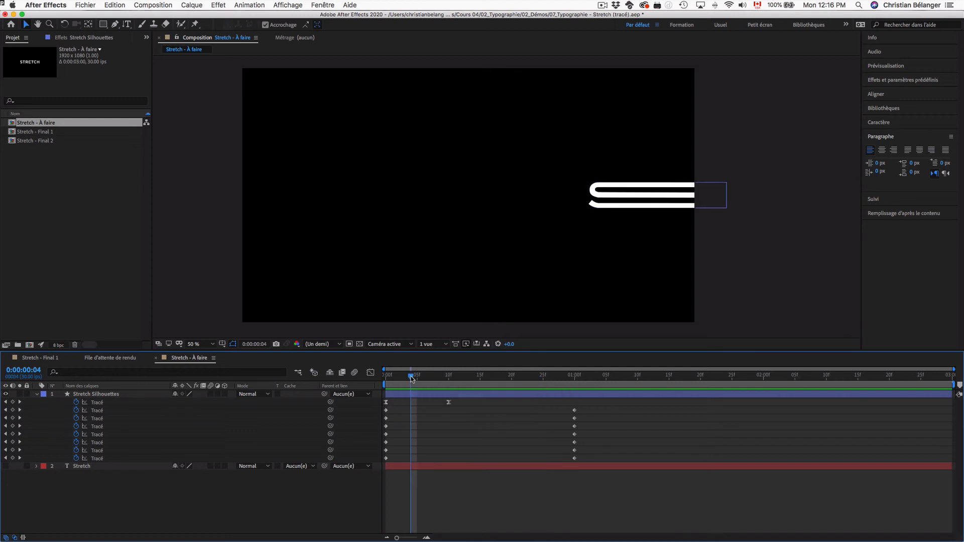
drag(412, 377, 449, 377)
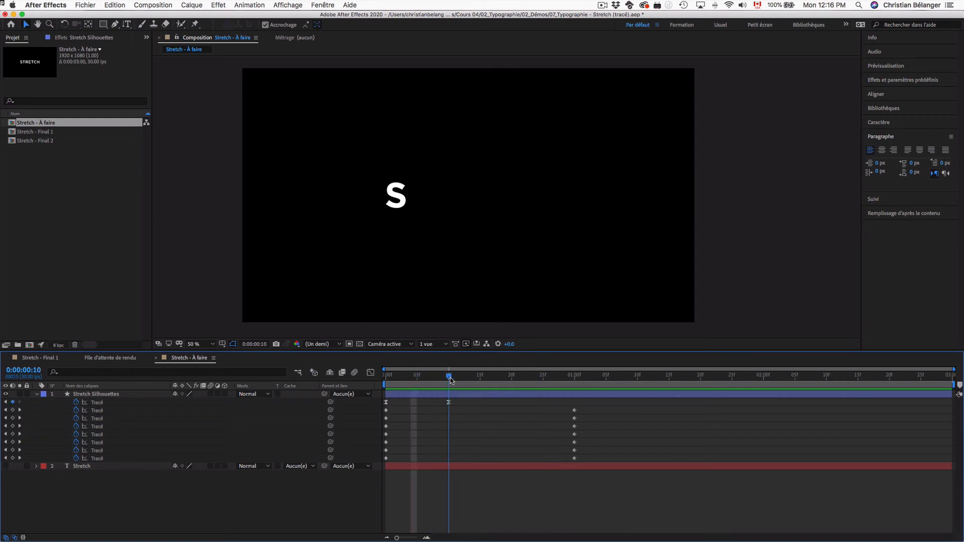
Step: Select the starting Tracé keyframes of all the letters after the S and move them together to about 0:00:00:26
click(386, 411)
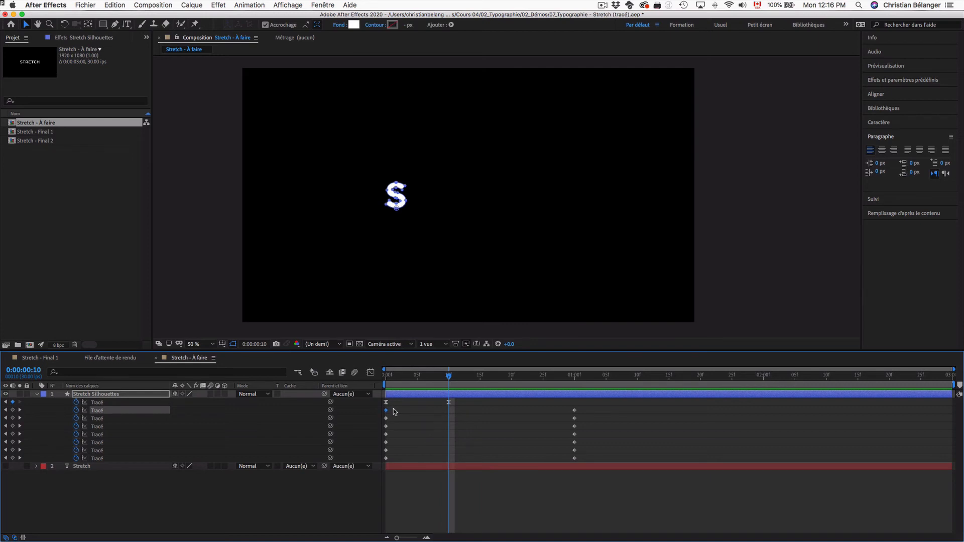
drag(398, 408, 388, 462)
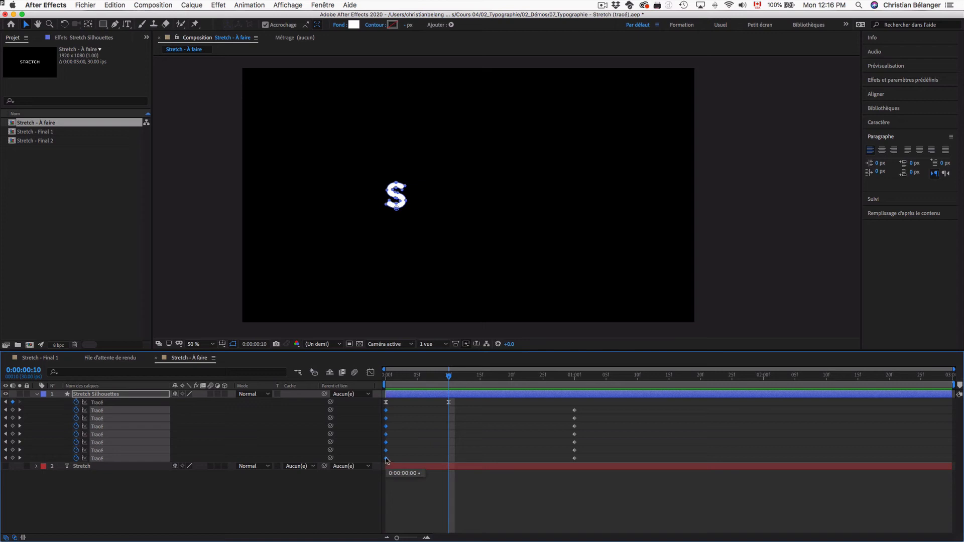
drag(387, 460, 551, 459)
click(435, 492)
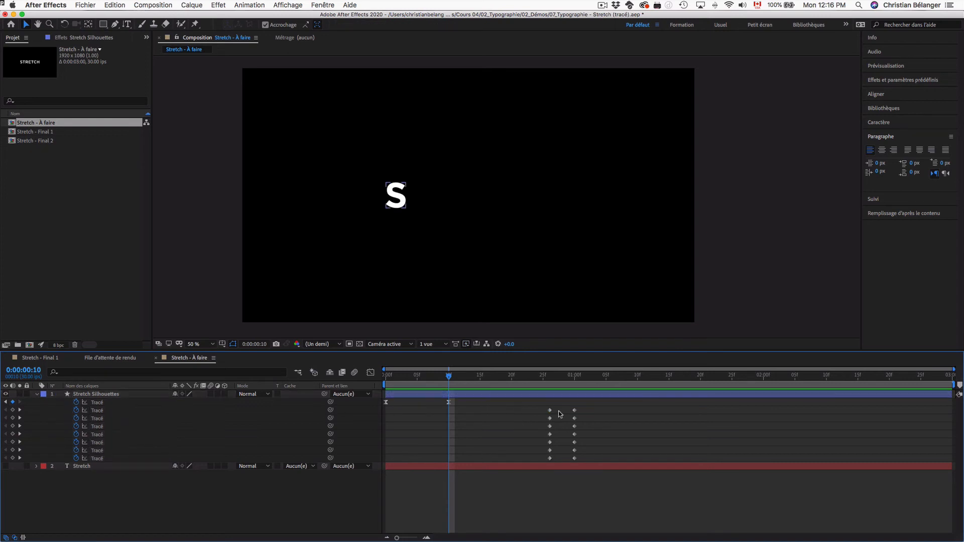
Step: Move the T's starting Tracé keyframe to 0:00:00:12, reveal the layer's contents and make the t group visible
drag(550, 410, 462, 412)
click(457, 378)
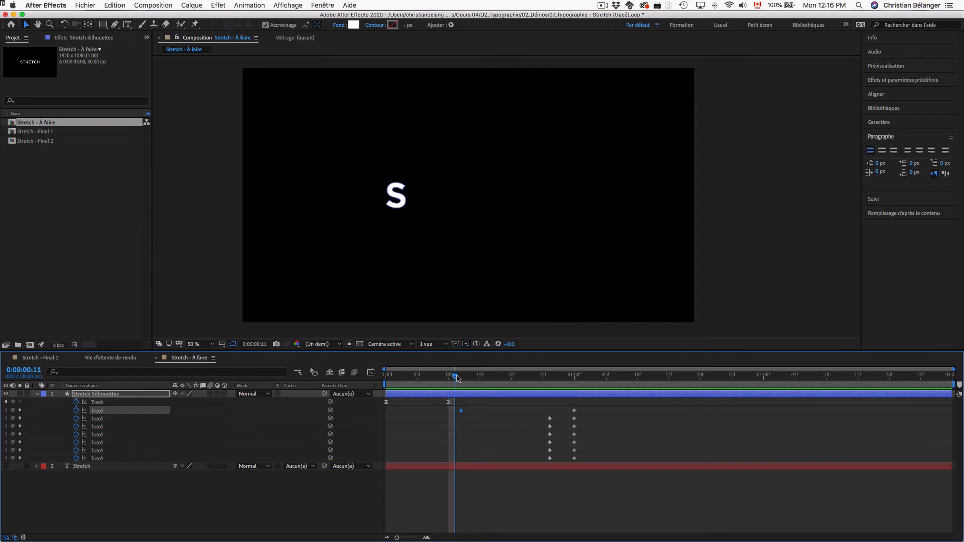
drag(458, 378, 461, 377)
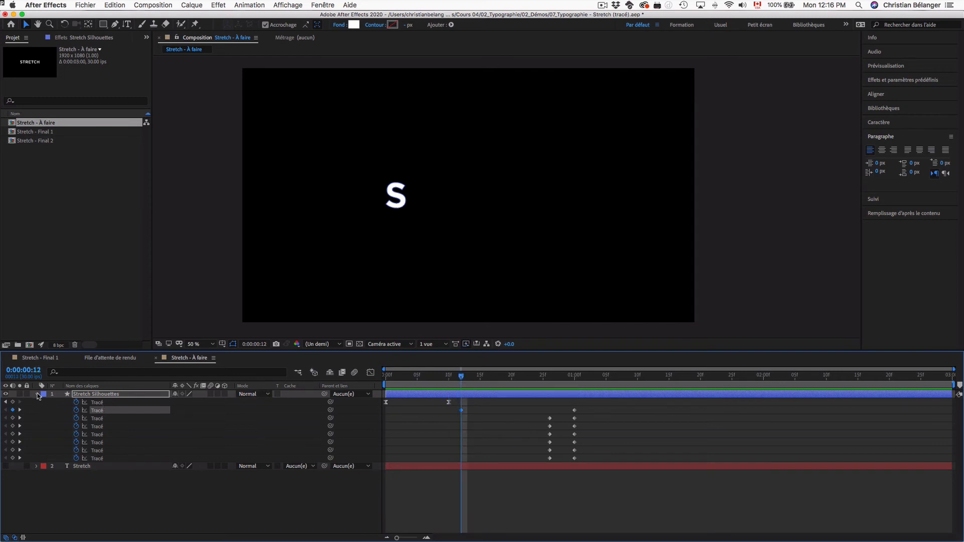
click(37, 395)
click(38, 394)
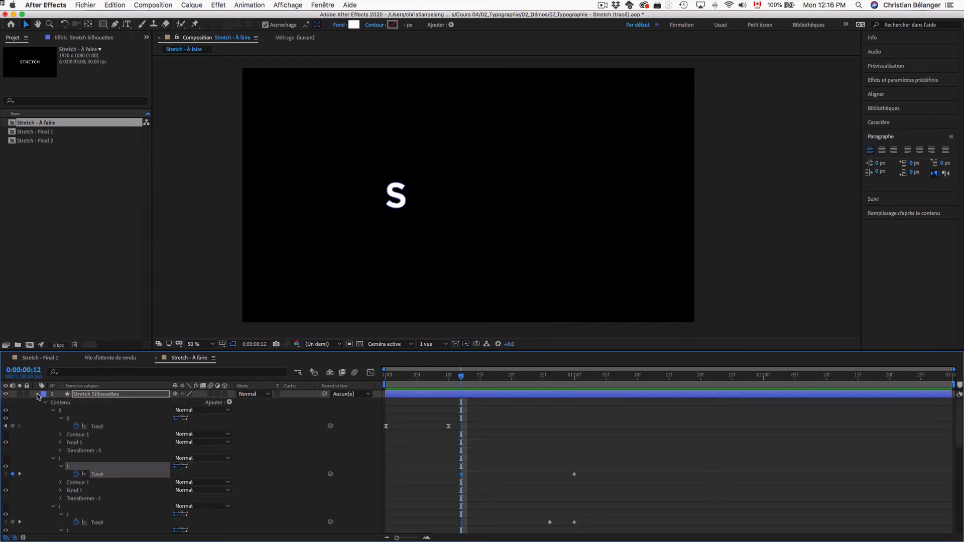
click(63, 459)
click(7, 459)
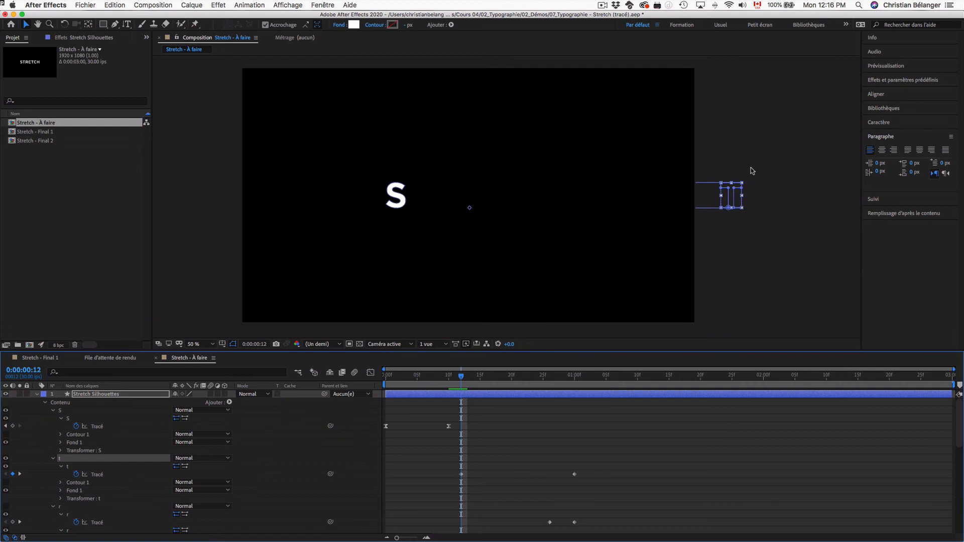
Step: Select all points of the T path with the Pen tool active and nudge the letter left until just outside the frame's right edge
drag(783, 161, 717, 239)
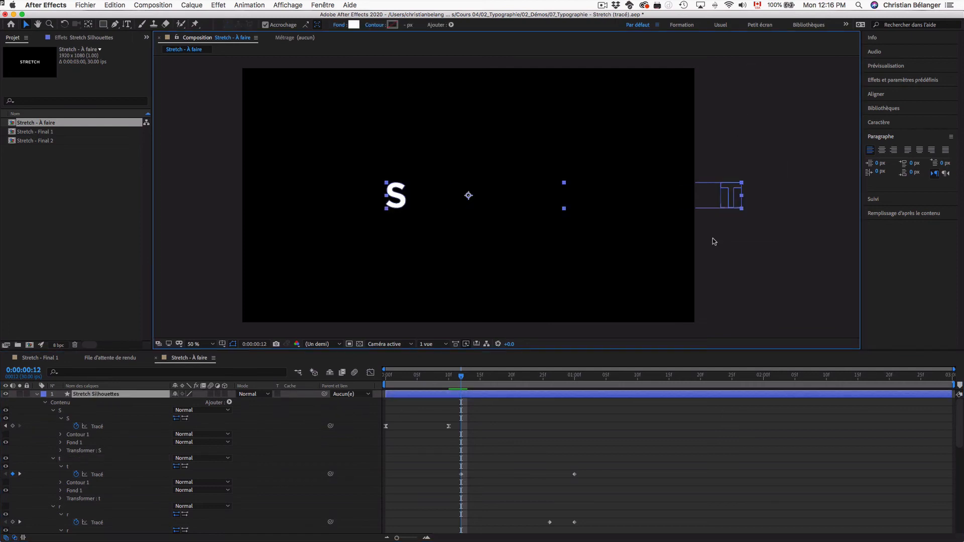
key(g)
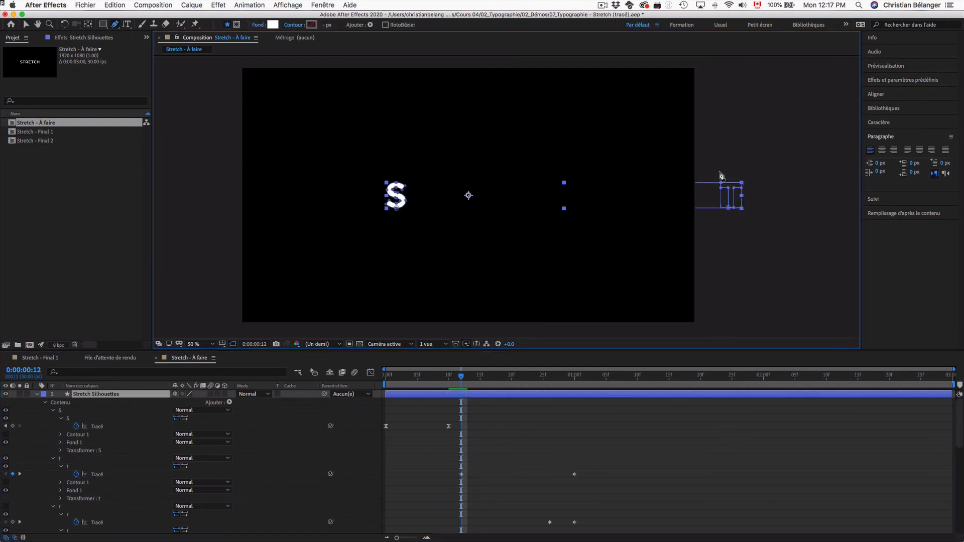
click(735, 191)
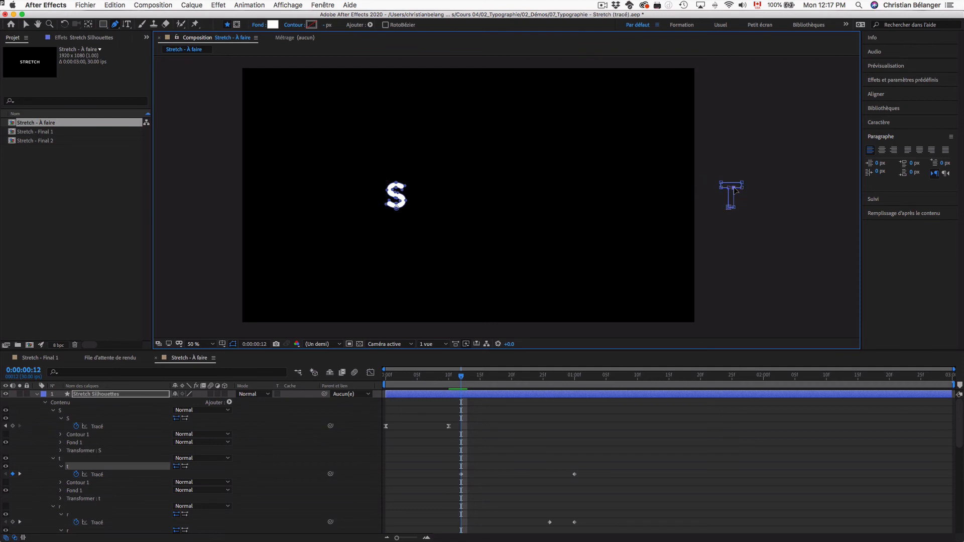
drag(711, 168, 760, 228)
key(shift+Left)
key(shift+Left)
key(shift+Left)
key(shift+Left)
key(shift+Left)
Step: Select the right-half points of the T and stretch them to the right in large horizontal nudges
drag(744, 165, 710, 230)
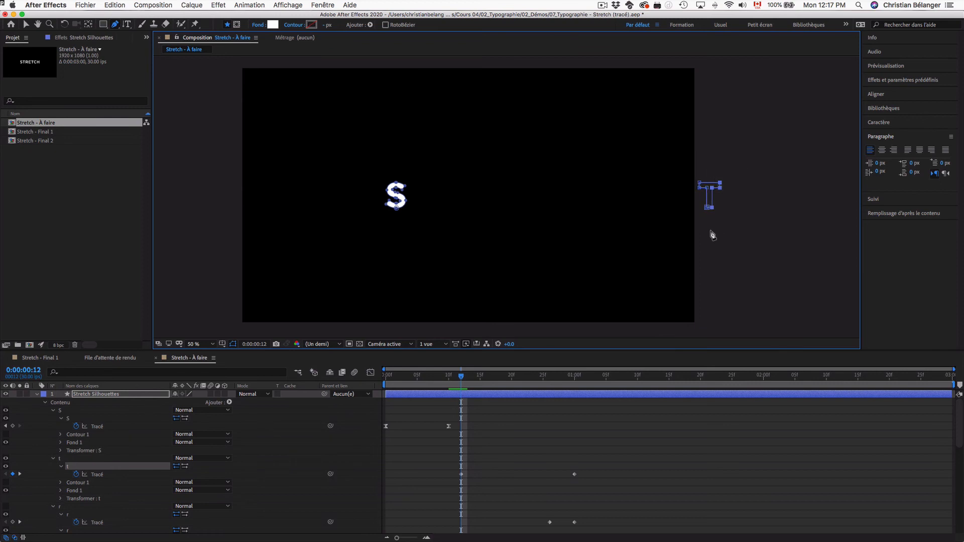
key(shift+Right)
key(shift+Right)
key(shift+Right)
key(shift+Right)
key(shift+Right)
key(shift+Right)
key(shift+Right)
key(shift+Right)
key(shift+Right)
key(shift+Right)
key(shift+Right)
key(shift+Right)
key(shift+Right)
key(shift+Right)
key(shift+Right)
key(shift+Right)
key(shift+Right)
key(shift+Right)
key(shift+Right)
key(shift+Right)
key(shift+Right)
key(shift+Right)
key(shift+Right)
Step: Place the T's Tracé keyframes at 0:00:00:00 and 0:00:00:10 with Easy Ease, and preview from the start
mouse_move(461, 377)
mouse_down()
mouse_move(575, 381)
mouse_move(452, 380)
mouse_move(452, 390)
mouse_up()
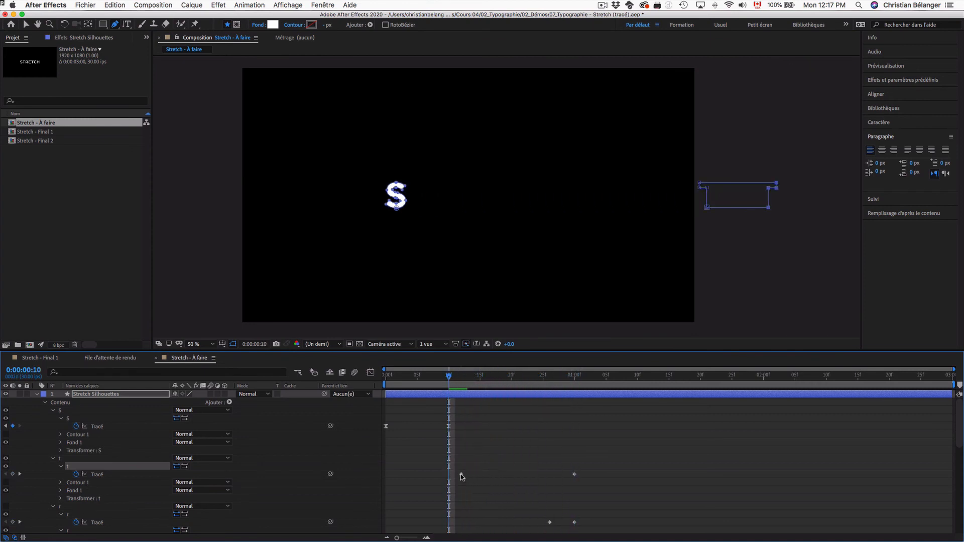
drag(461, 475, 386, 475)
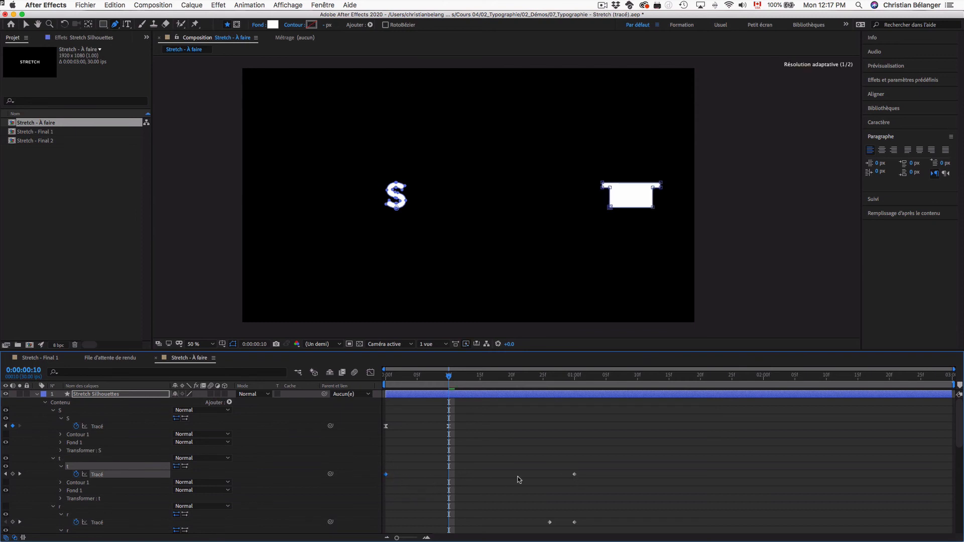
mouse_move(573, 477)
mouse_down()
mouse_move(451, 476)
mouse_move(465, 466)
mouse_move(380, 484)
mouse_up()
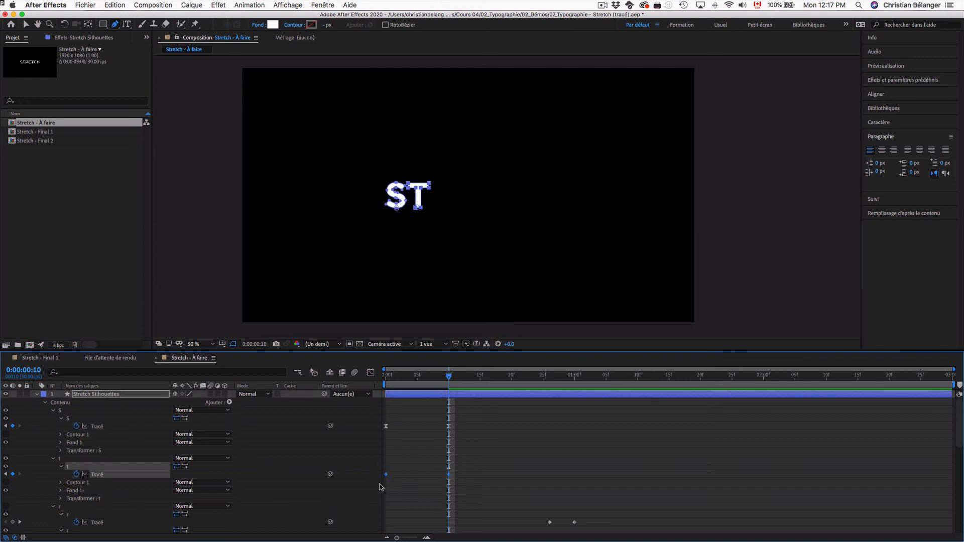
click(386, 377)
key(space)
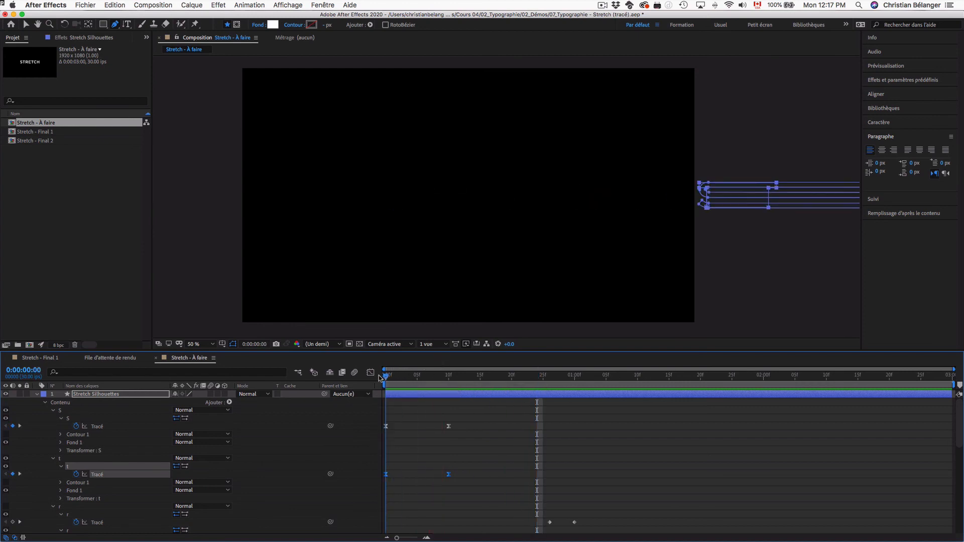
click(388, 378)
mouse_move(386, 378)
mouse_down()
mouse_move(460, 378)
mouse_move(378, 380)
mouse_up()
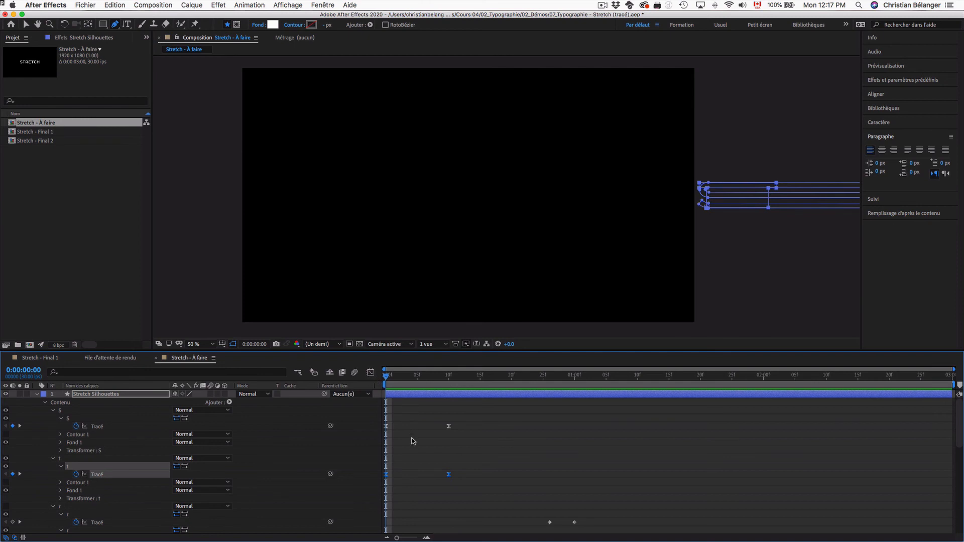
Step: Offset both Tracé keyframes of the T to 0:00:00:03 and 0:00:00:13 so it trails the S, and preview from the start
drag(470, 466, 398, 478)
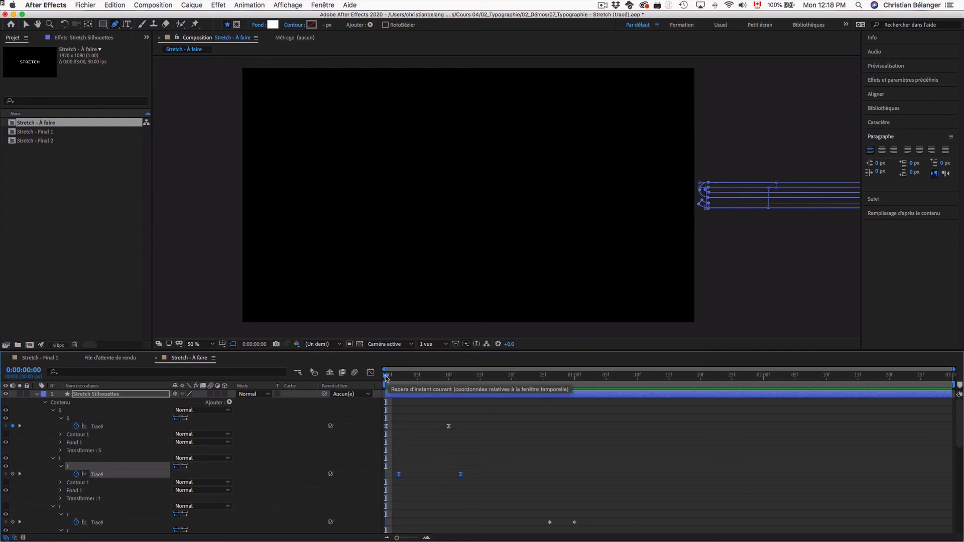
drag(386, 379, 418, 380)
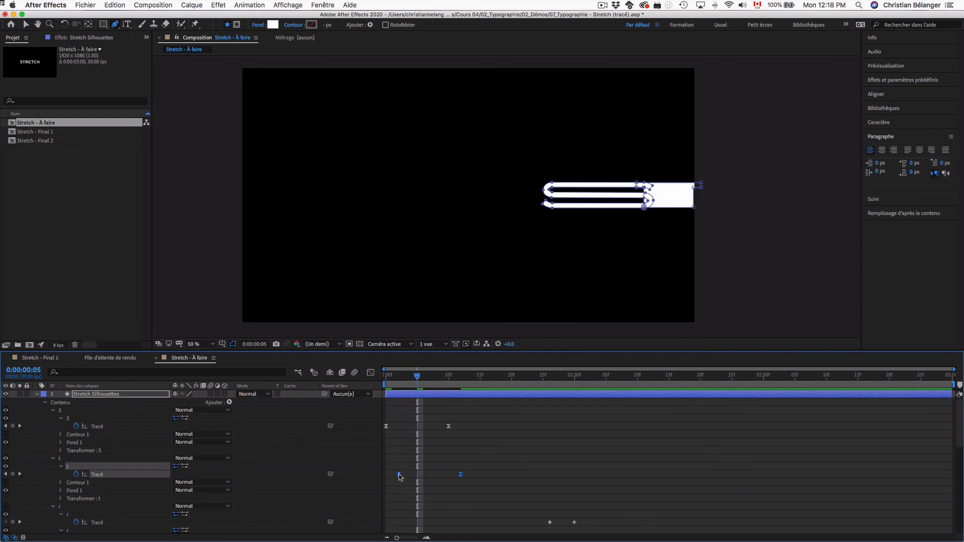
drag(399, 477, 407, 478)
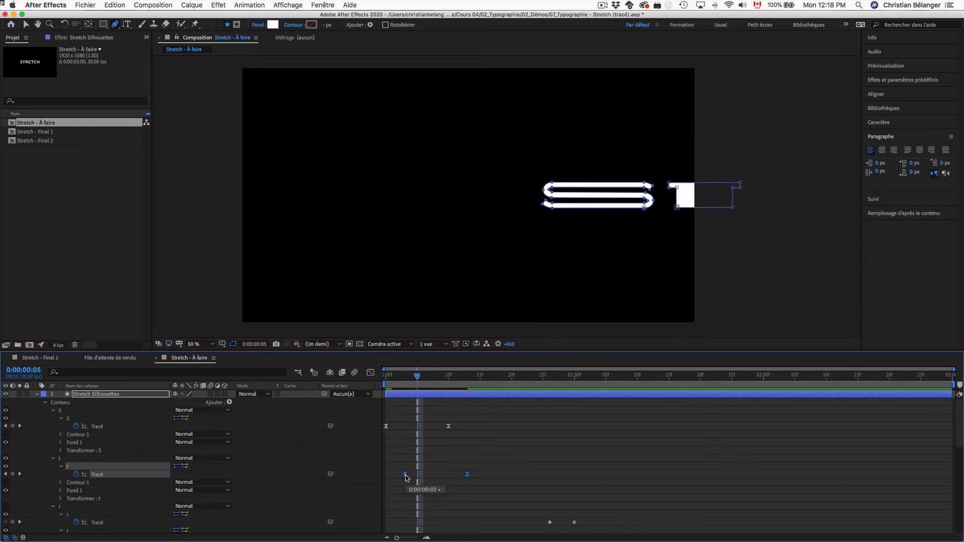
drag(417, 377, 382, 380)
key(space)
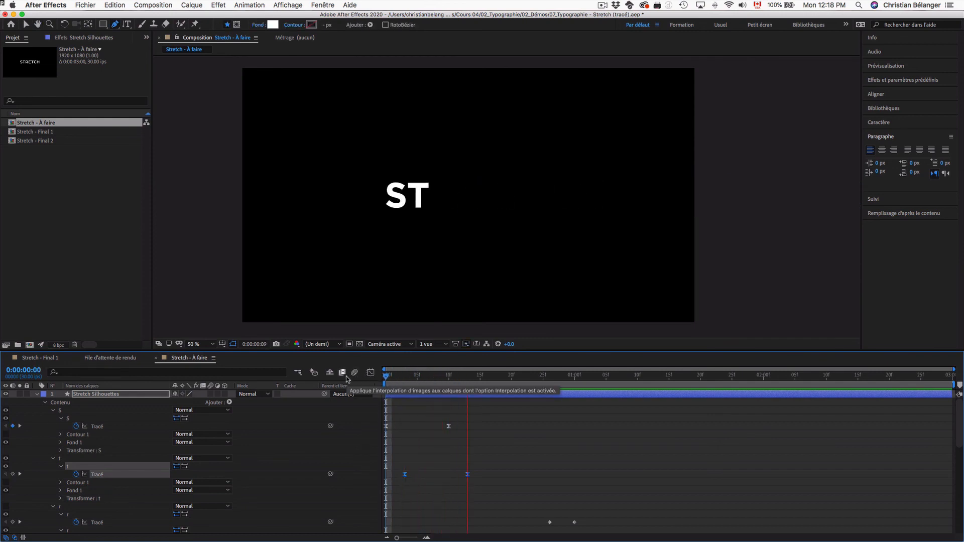
Step: Go to the T's final keyframe at 0:00:00:13 and make the r group visible
click(473, 382)
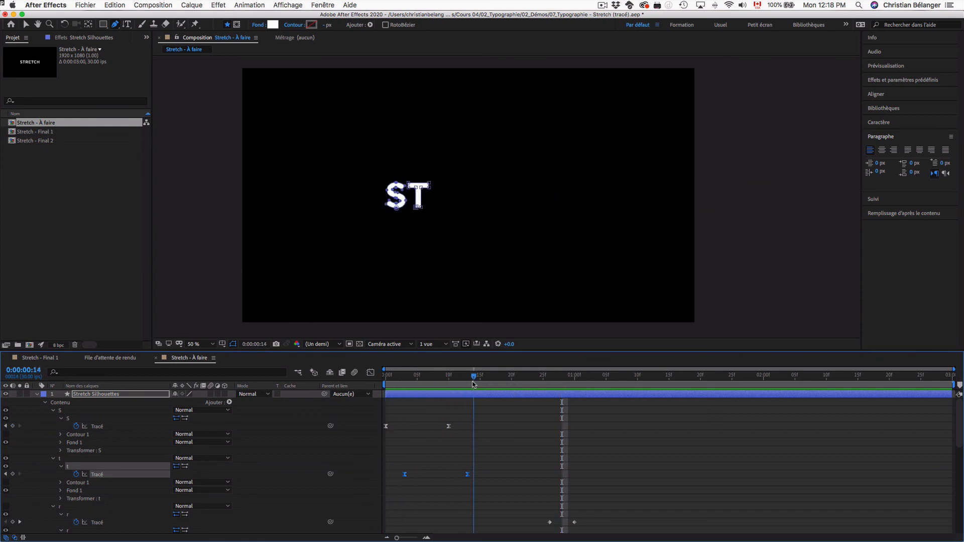
click(5, 474)
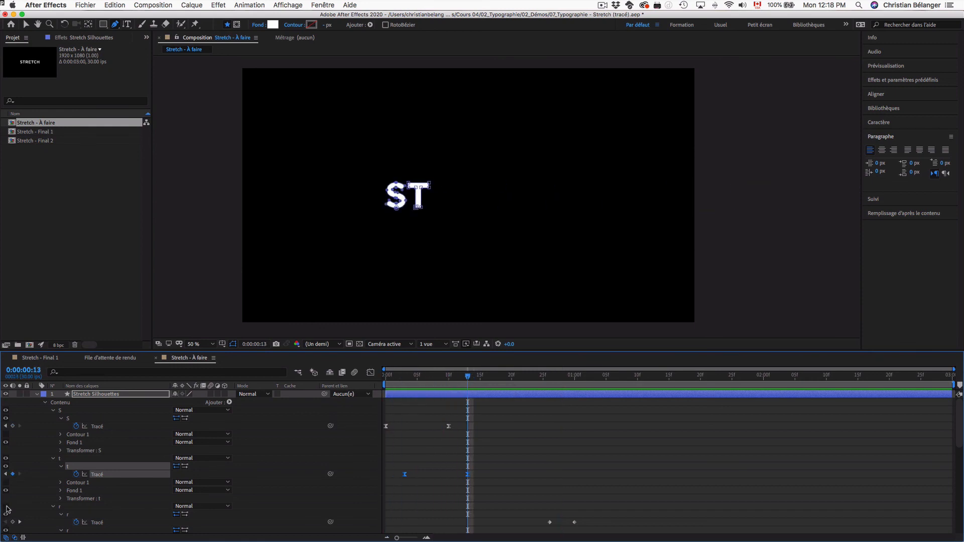
click(6, 507)
scroll(63, 498, down, 3)
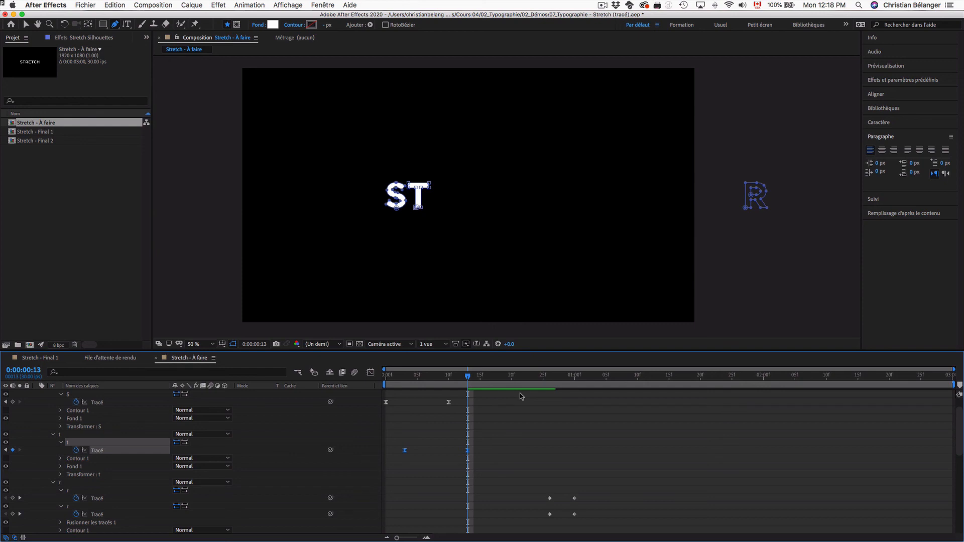
Step: Move the R's Tracé keyframes to start at 0:00:00:16, and at that frame nudge the whole letter left to just outside the composition's right edge
drag(539, 492, 490, 501)
drag(478, 376, 486, 378)
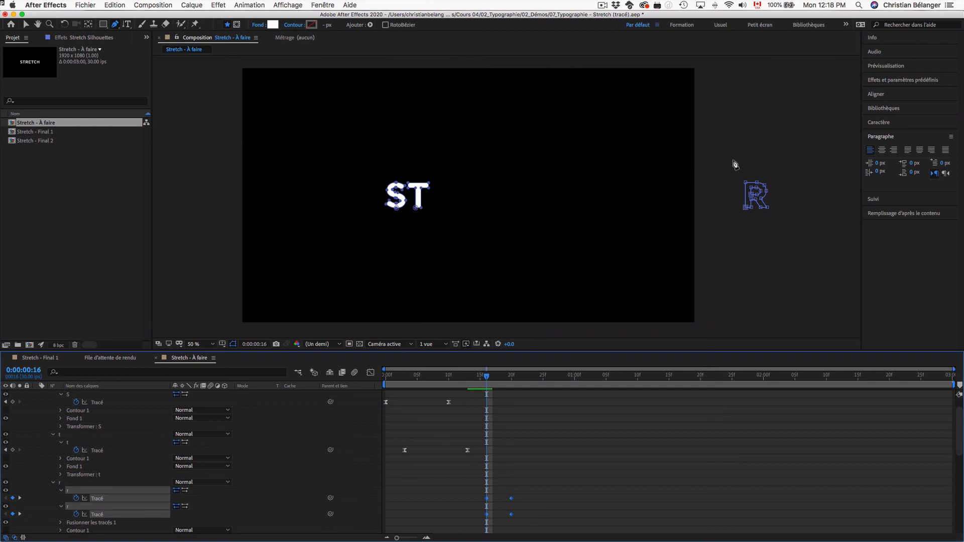
drag(734, 164, 797, 256)
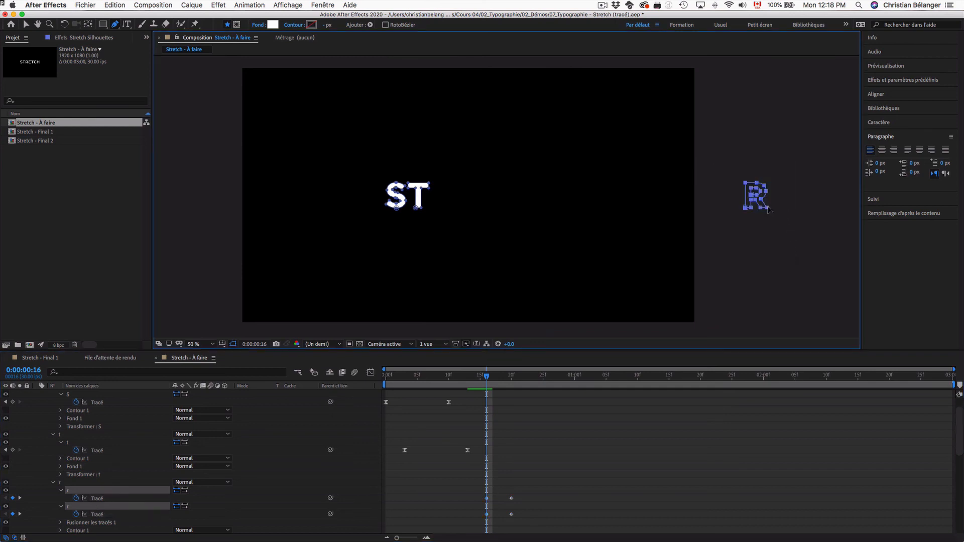
key(shift+Left)
key(shift+Left)
key(shift+Left)
key(shift+Left)
key(shift+Left)
key(shift+Left)
key(shift+Left)
key(shift+Left)
key(shift+Left)
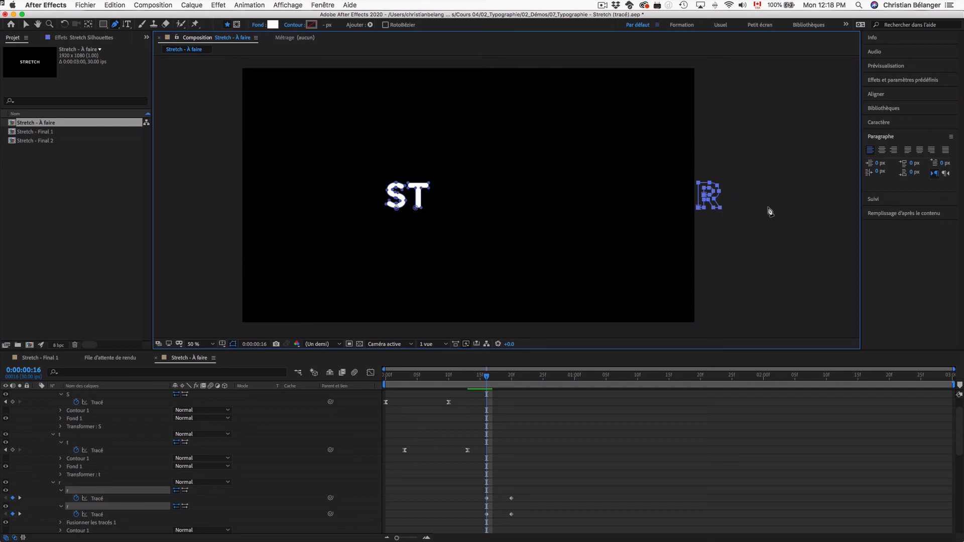
Step: Select the right-half points of both R paths and stretch them to the right in large horizontal nudges
click(696, 178)
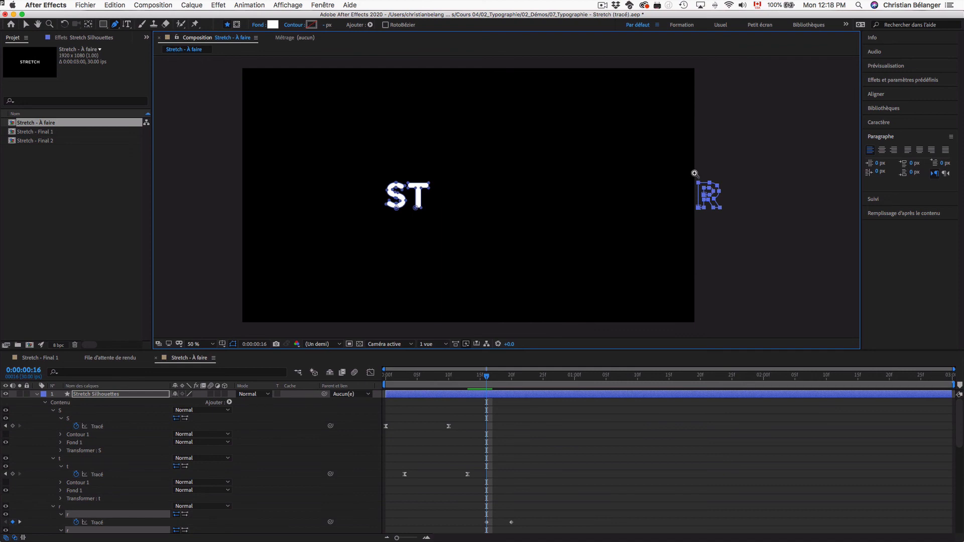
key(z)
drag(693, 171, 736, 231)
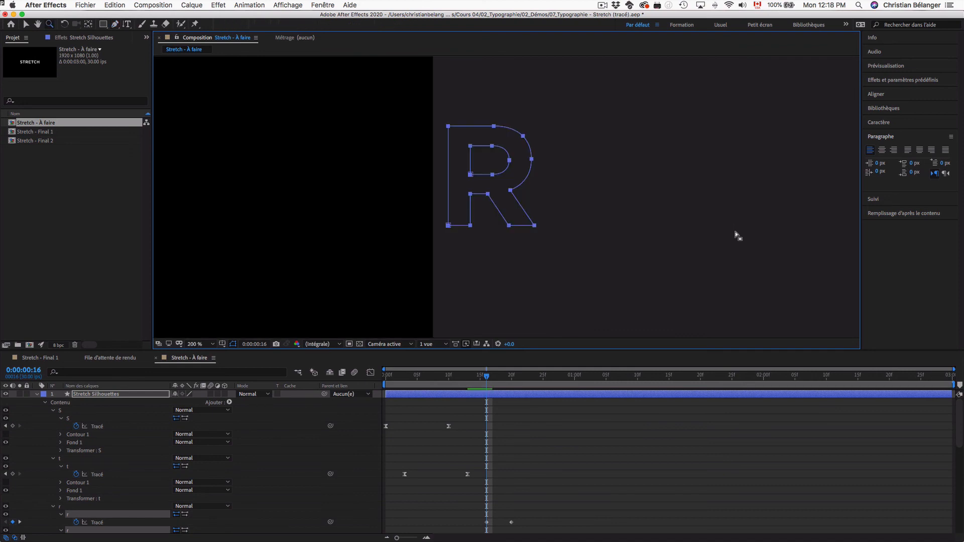
key(v)
key(g)
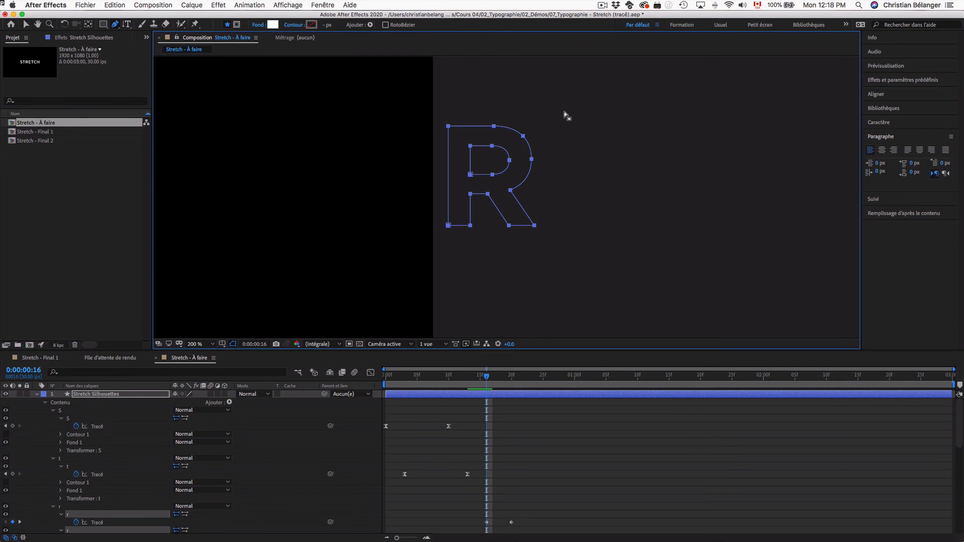
drag(611, 98, 482, 275)
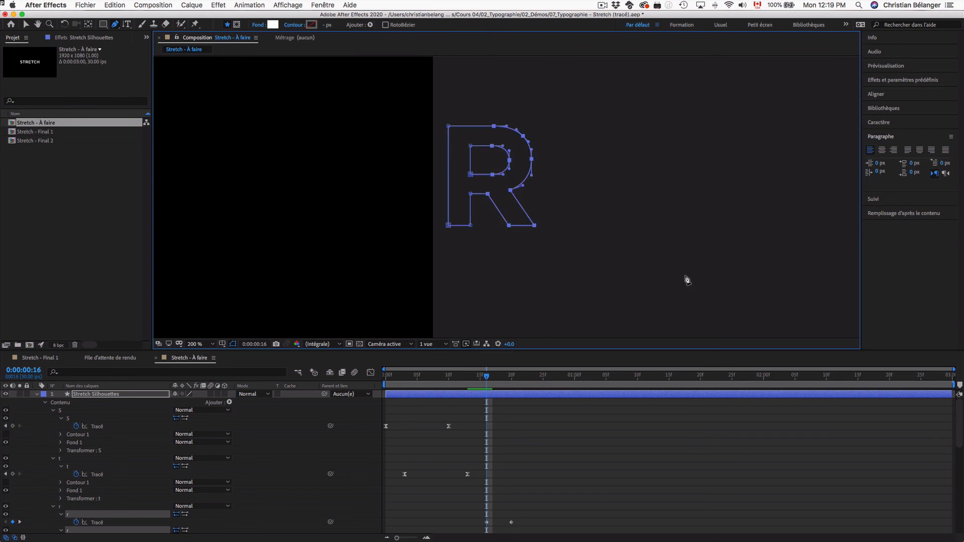
key(comma)
key(comma)
key(comma)
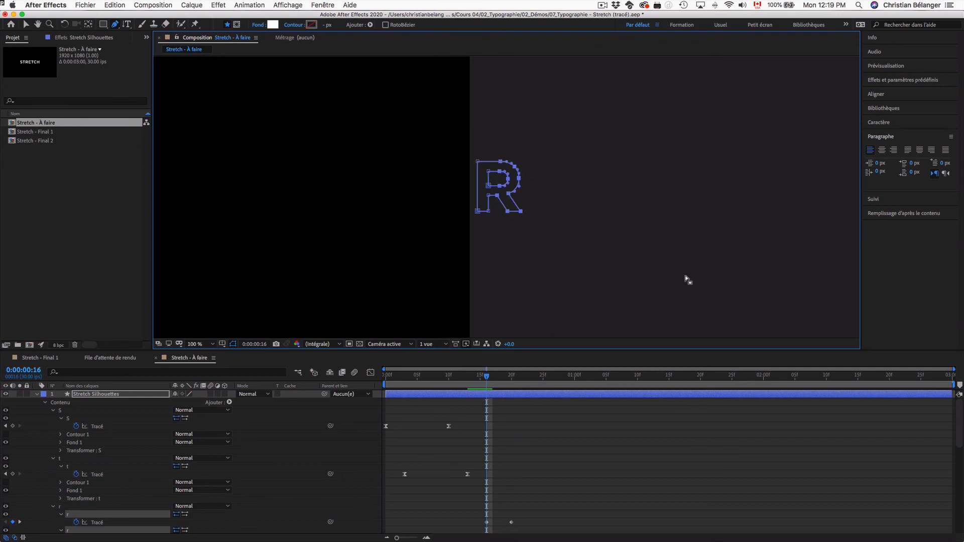
key(shift+Right)
key(shift+Right)
key(shift+Right)
key(shift+Right)
key(shift+Right)
key(shift+Right)
key(shift+Right)
key(shift+Right)
key(shift+Right)
key(shift+Right)
key(shift+Right)
key(shift+Right)
key(shift+Right)
key(shift+Right)
key(shift+Right)
key(shift+Right)
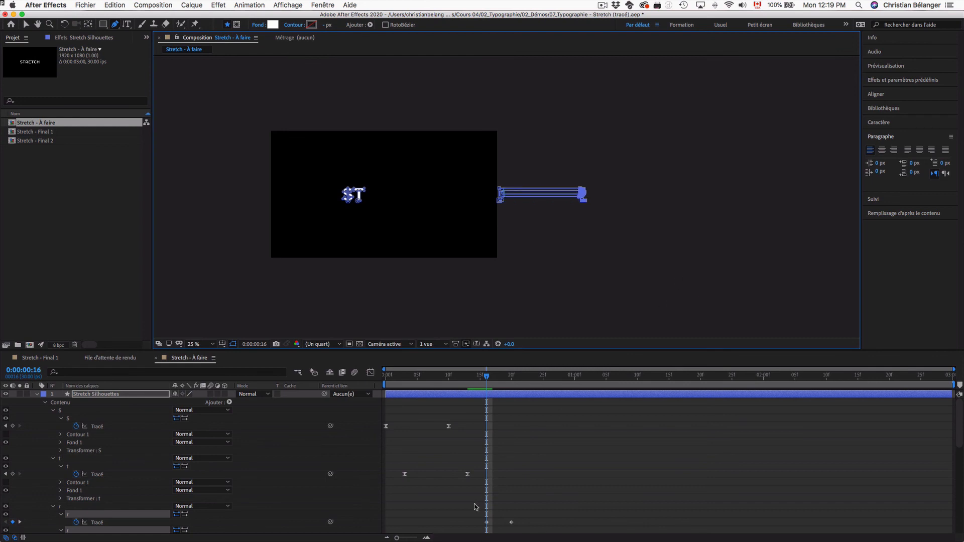
Step: Apply Easy Ease to the Tracé keyframes of both R paths and place them at 0:00:00:03 and 0:00:00:13
scroll(531, 492, down, 3)
drag(472, 460, 532, 506)
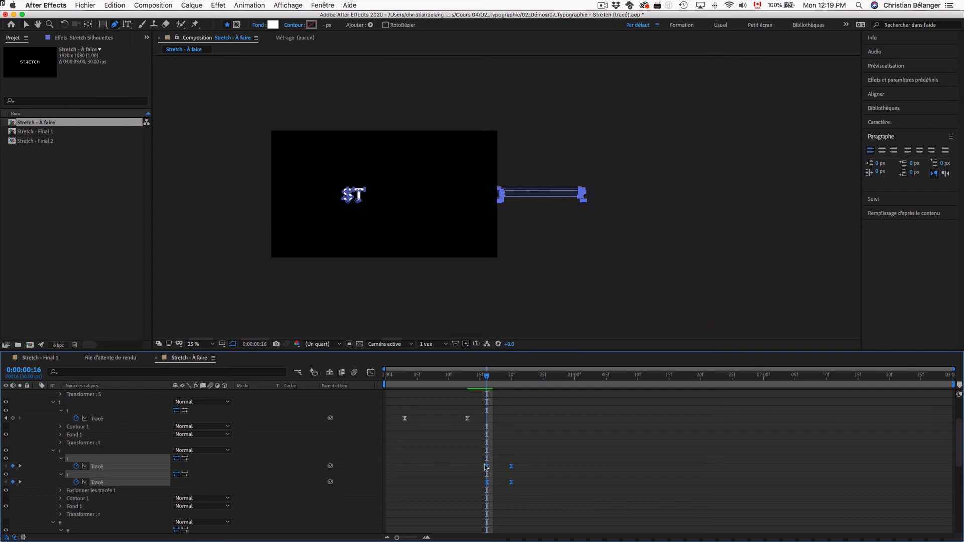
drag(489, 471, 468, 484)
click(429, 497)
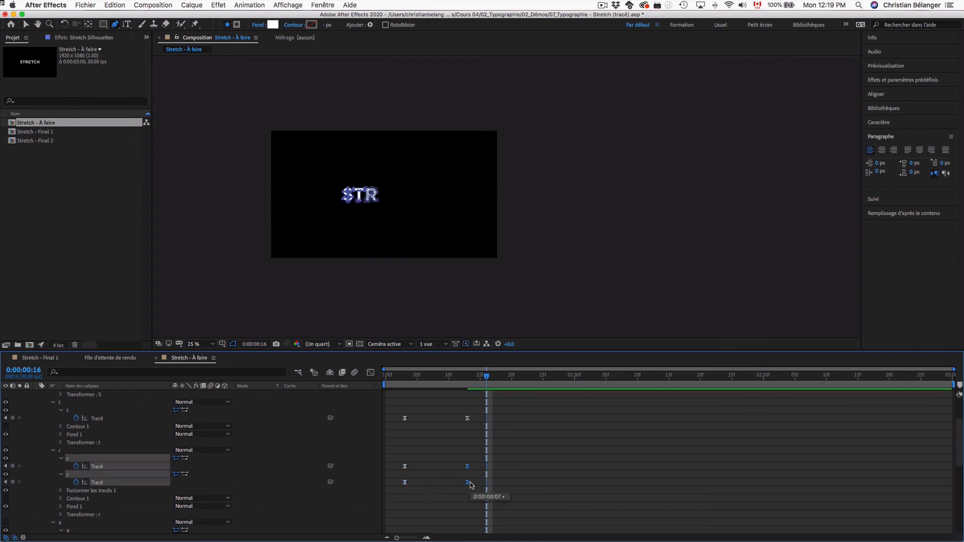
Step: Offset all of the R's Tracé keyframes to 0:00:00:06 and 0:00:00:16 so it trails the T, and preview from the start
key(period)
drag(445, 194, 589, 196)
drag(402, 378, 428, 381)
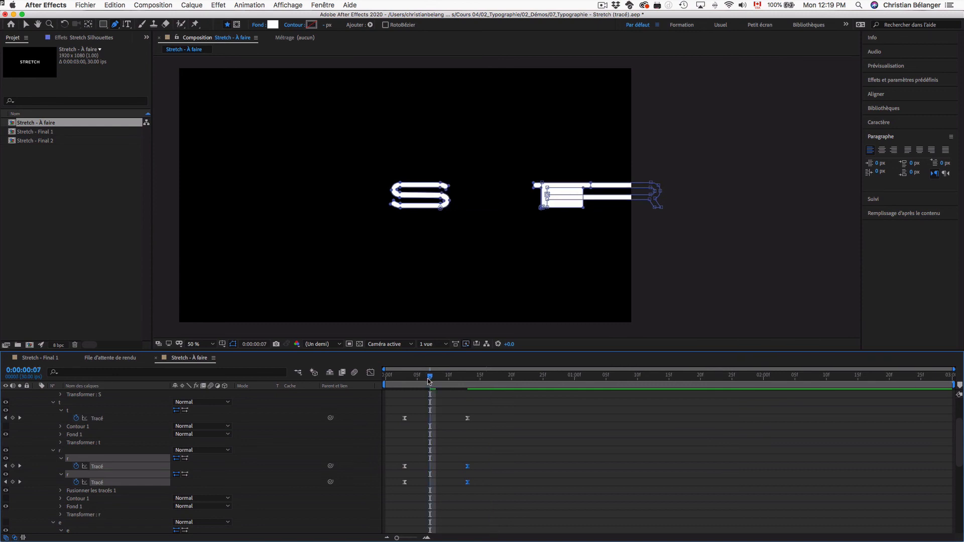
drag(393, 457, 474, 487)
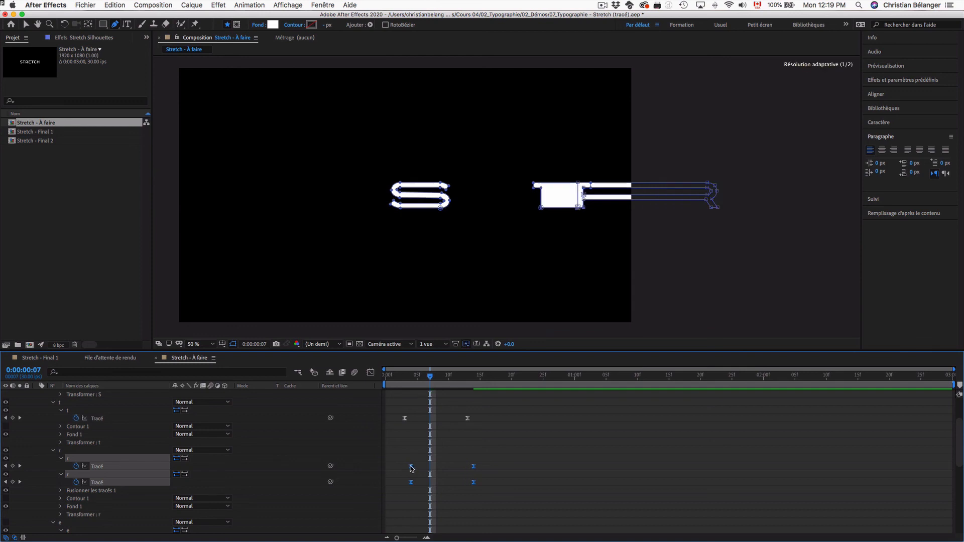
drag(407, 466, 423, 467)
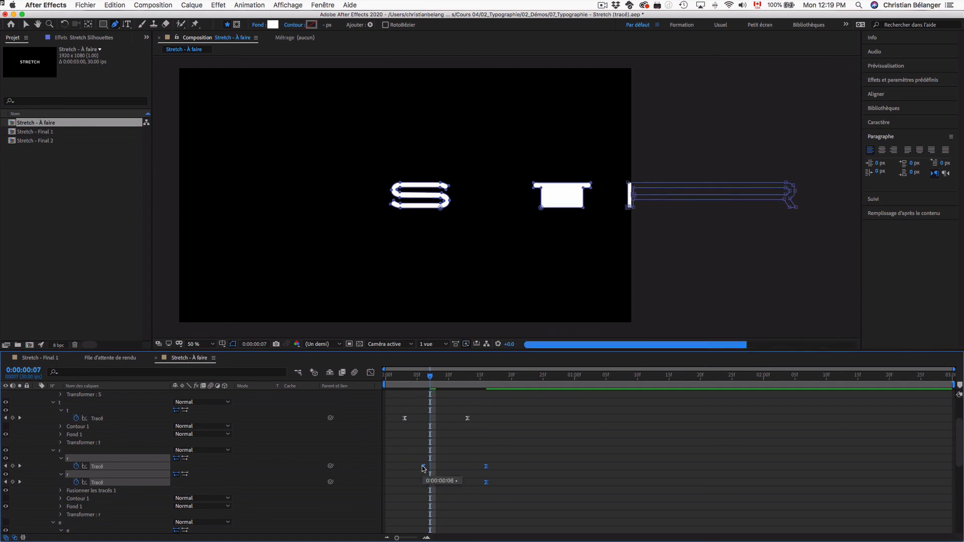
drag(415, 379, 363, 379)
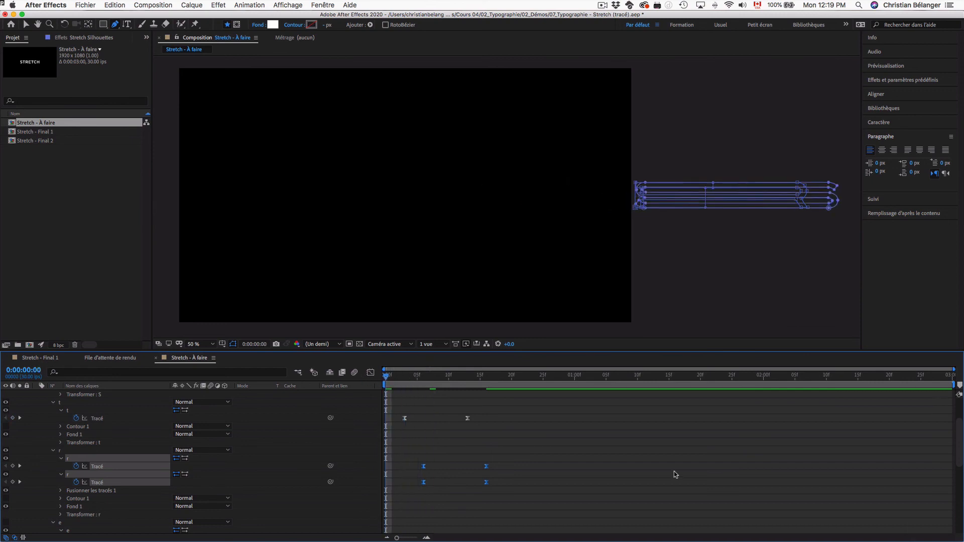
key(space)
key(space)
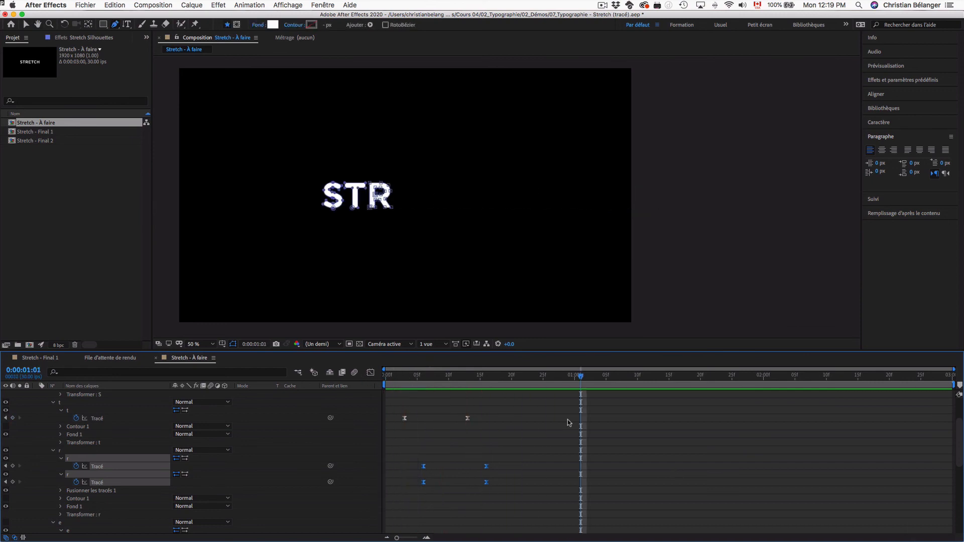
drag(492, 378, 391, 372)
key(space)
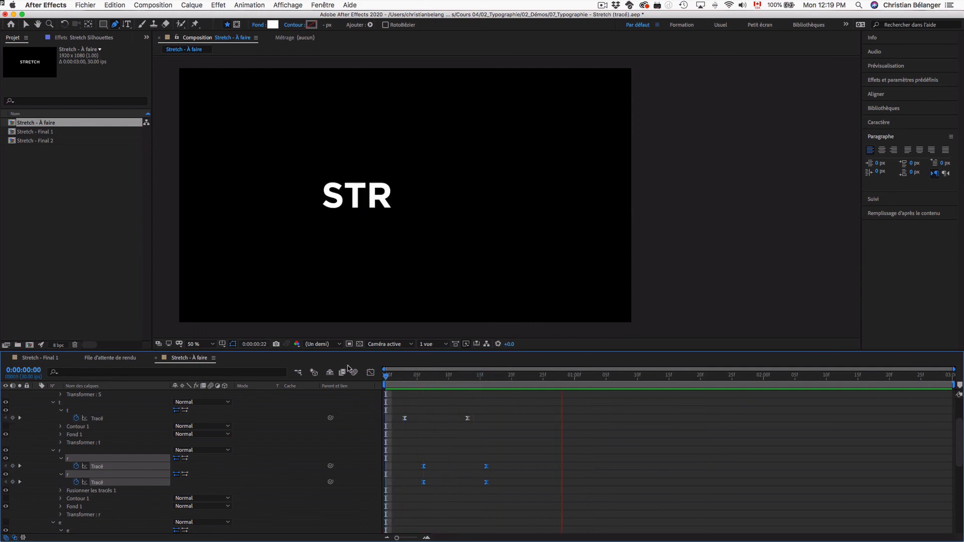
key(space)
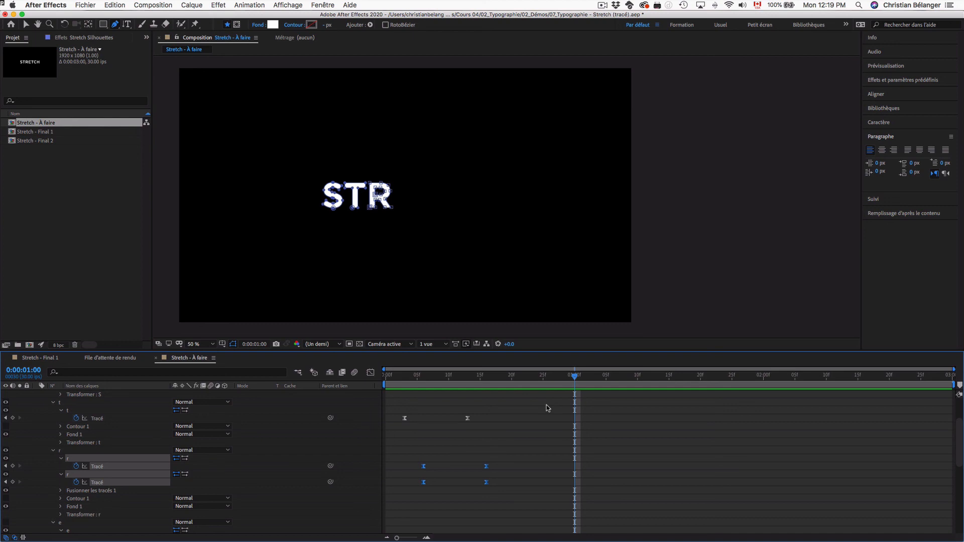